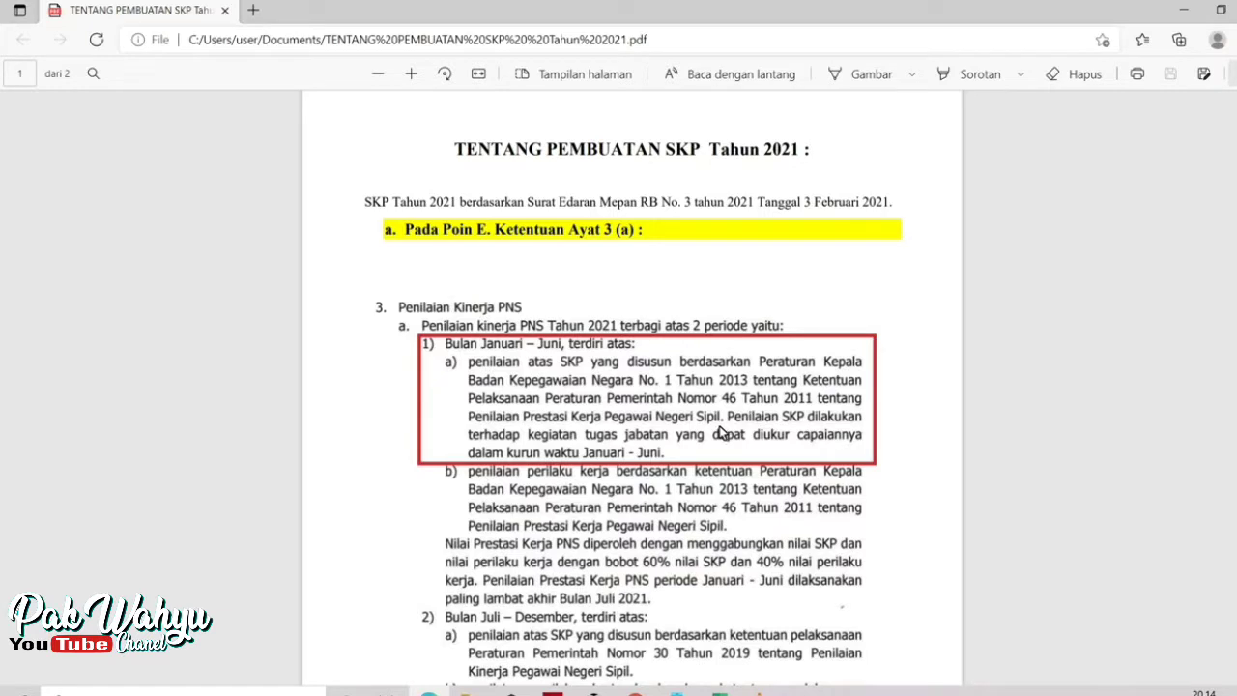
# Review the PDF's rules for the two 2021 assessment periods and switch to the SKP 2021 workbook in Excel.
pyautogui.scroll(-2, 688, 447)
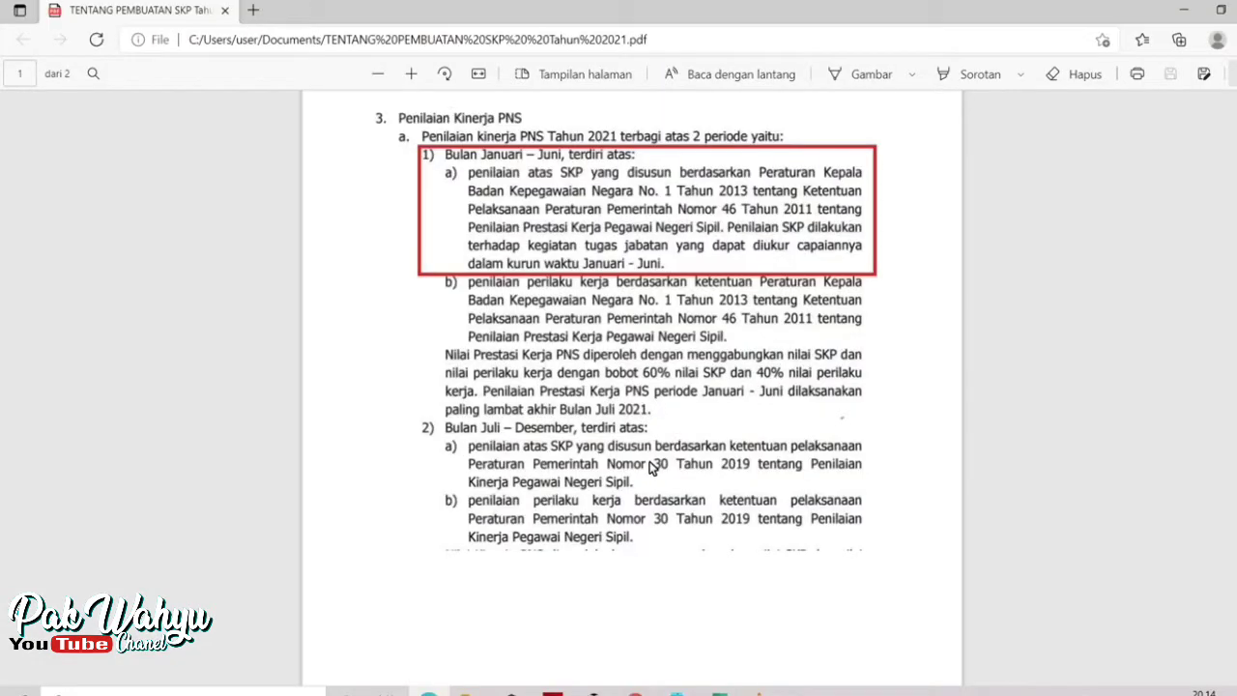
pyautogui.scroll(5, 652, 469)
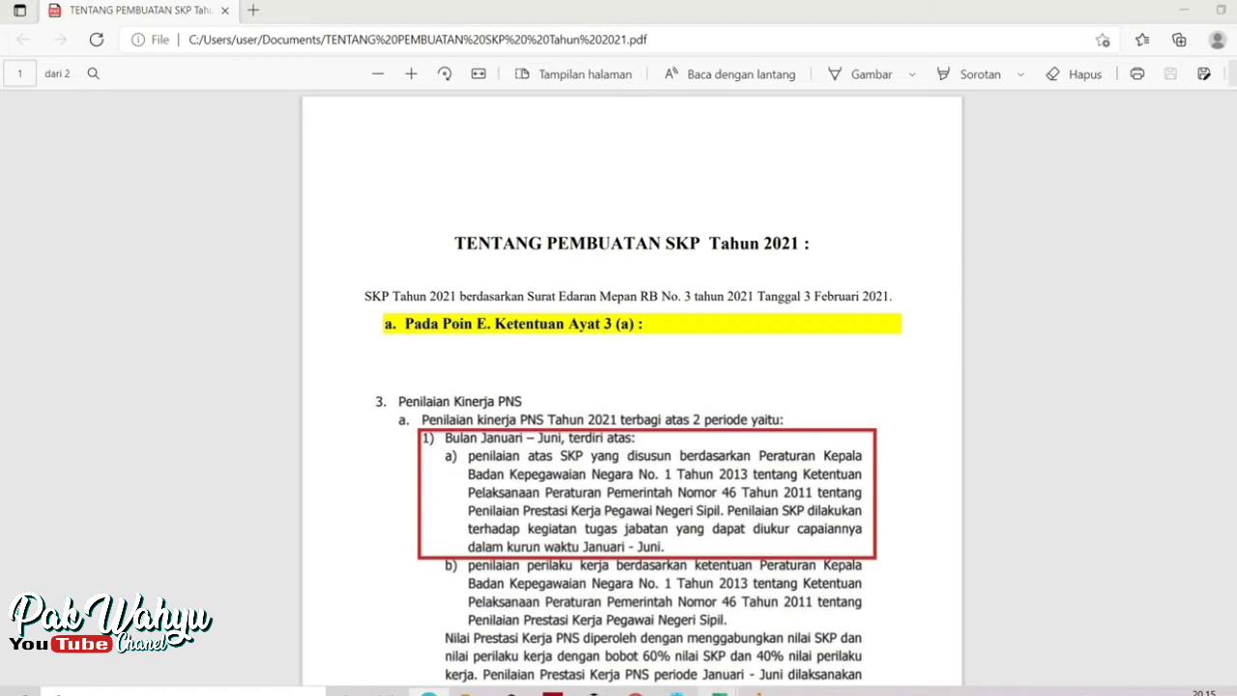
pyautogui.click(712, 687)
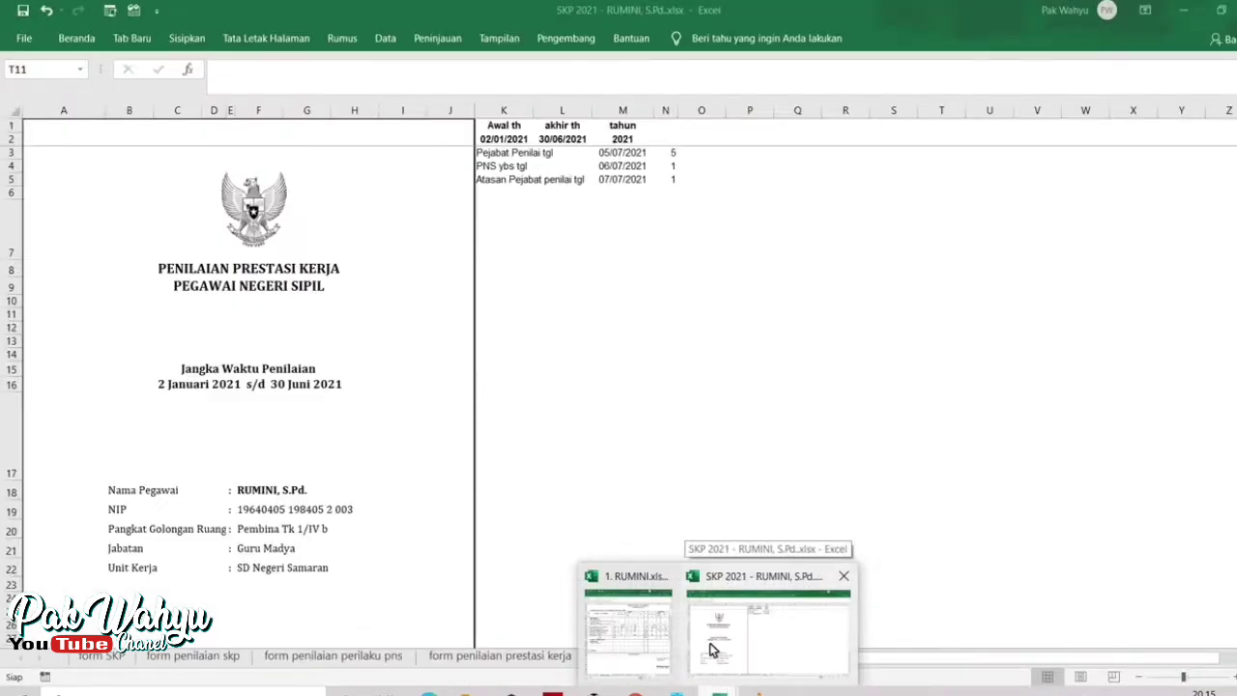
pyautogui.click(710, 650)
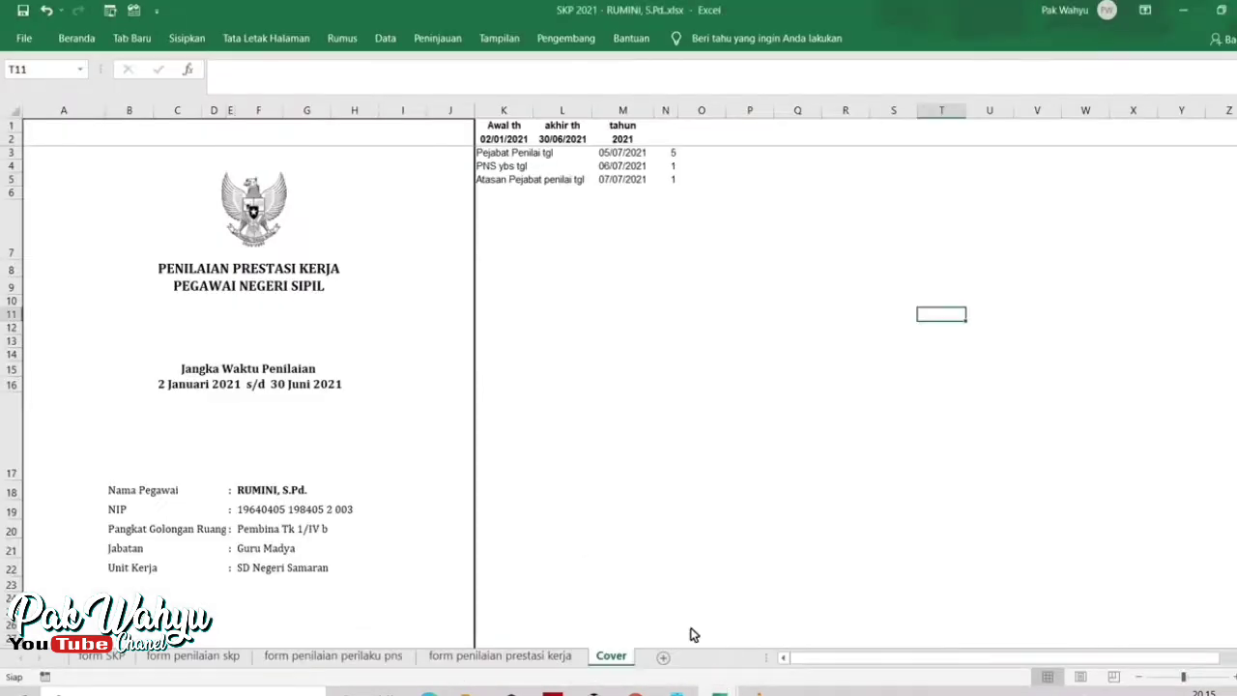
# Examine the period start and end dates and the three signing dates beside the form on the Cover sheet.
pyautogui.click(95, 659)
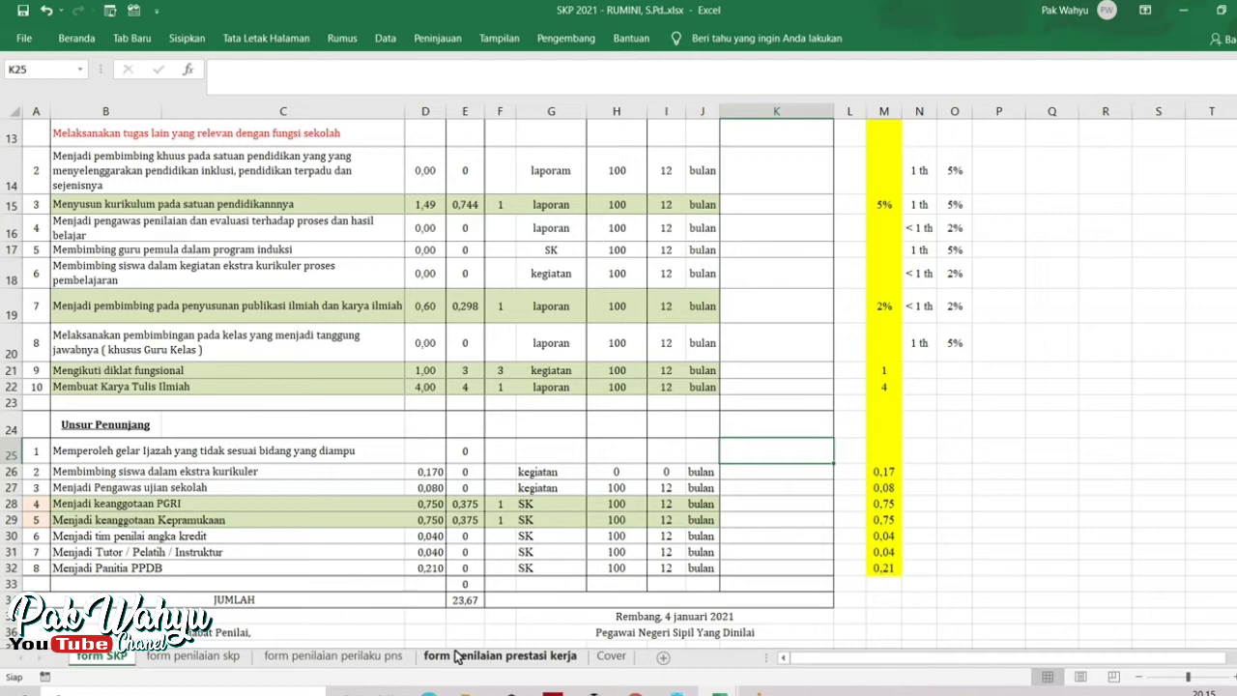
pyautogui.click(611, 656)
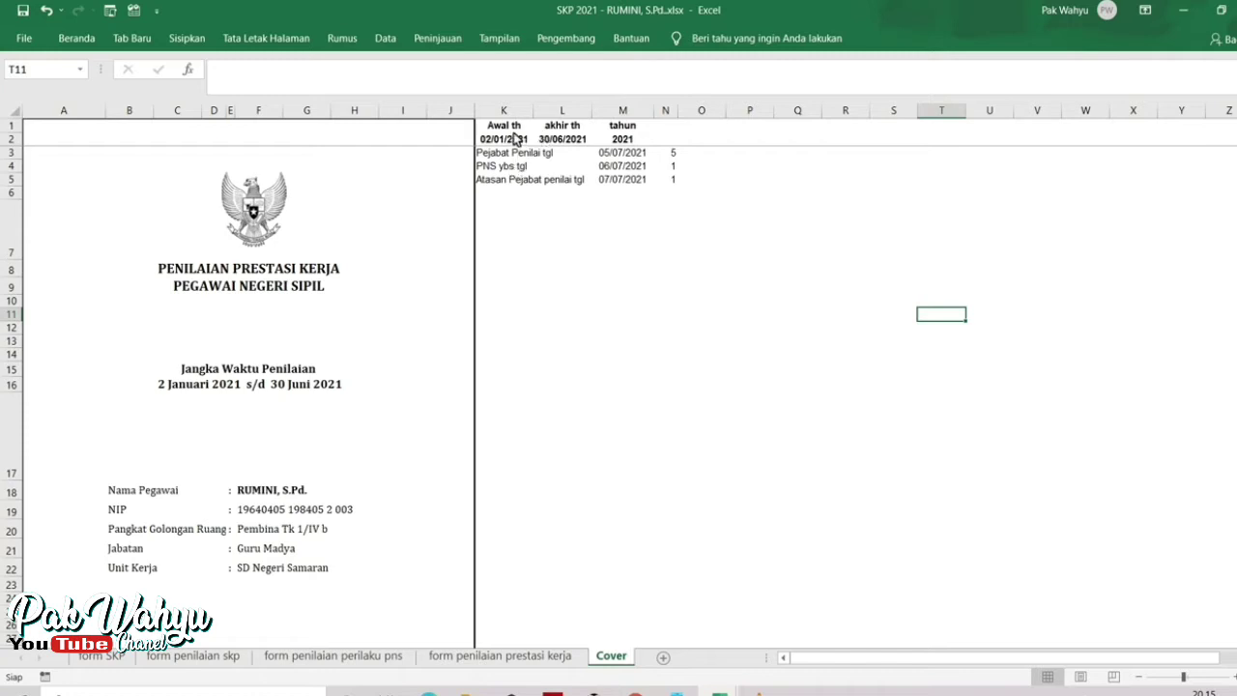
pyautogui.moveTo(491, 132); pyautogui.dragTo(635, 155)
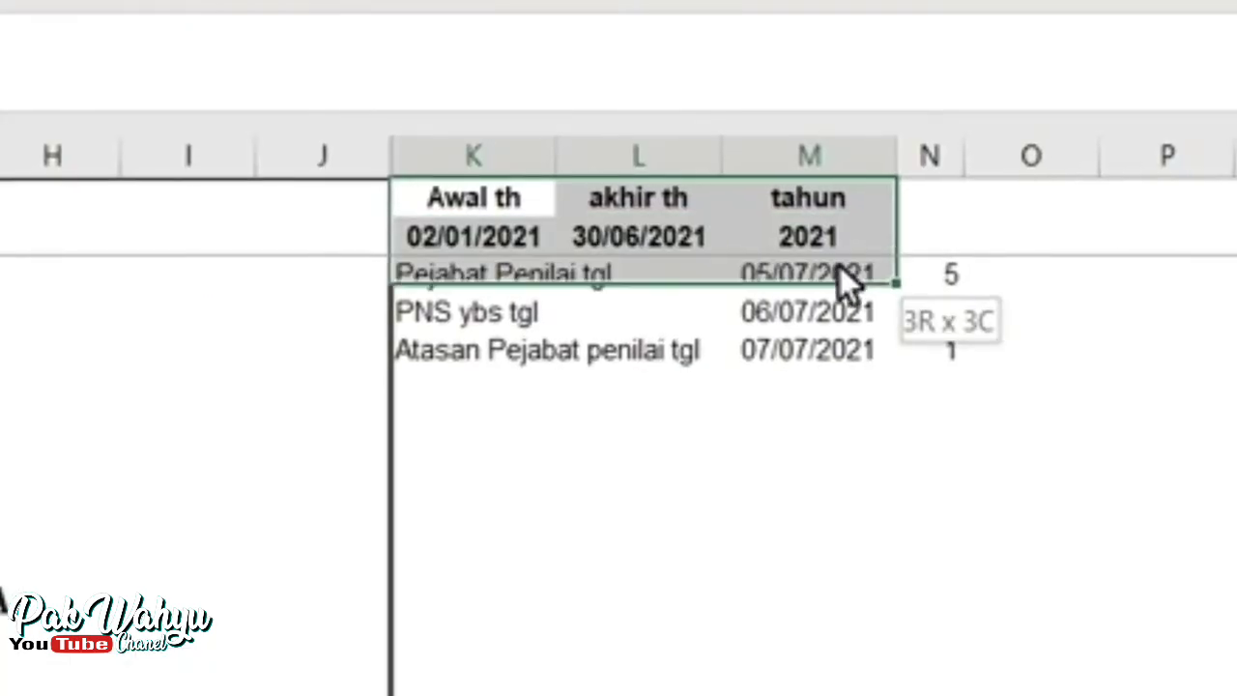
pyautogui.moveTo(839, 267); pyautogui.dragTo(837, 322)
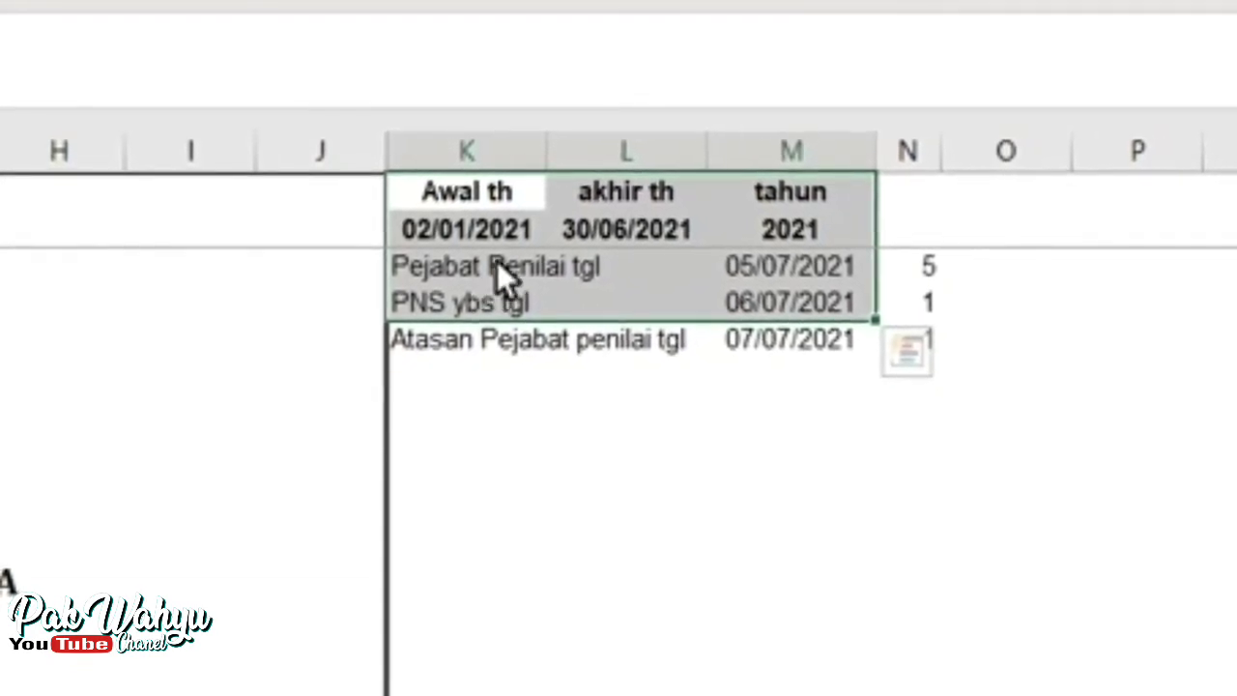
pyautogui.click(514, 231)
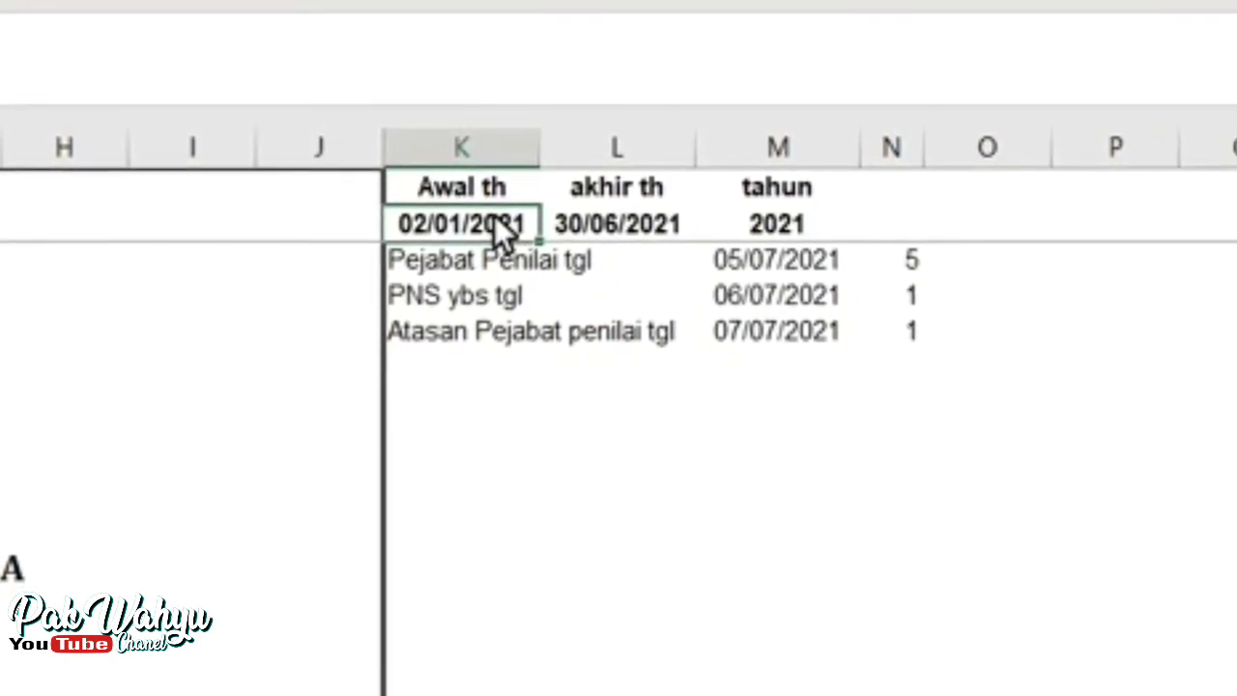
pyautogui.click(616, 232)
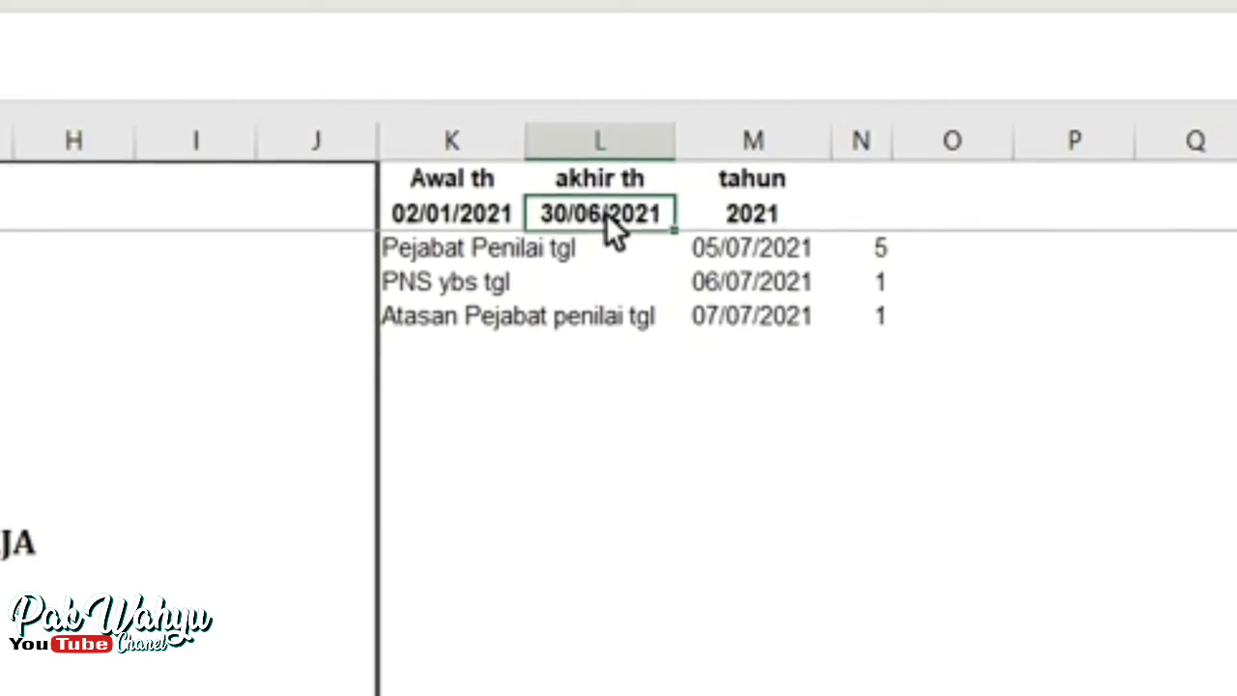
pyautogui.moveTo(431, 241); pyautogui.dragTo(880, 316)
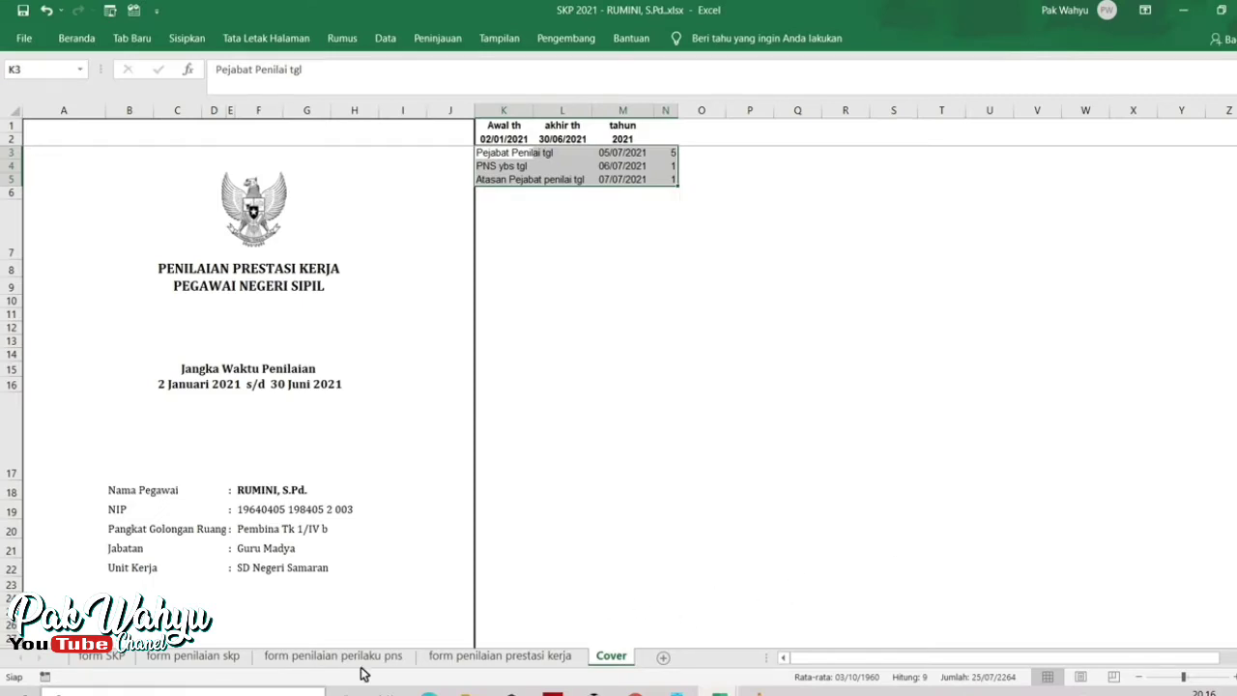
# Examine the identity details of the assessing official and the assessed employee on the form SKP sheet.
pyautogui.click(102, 656)
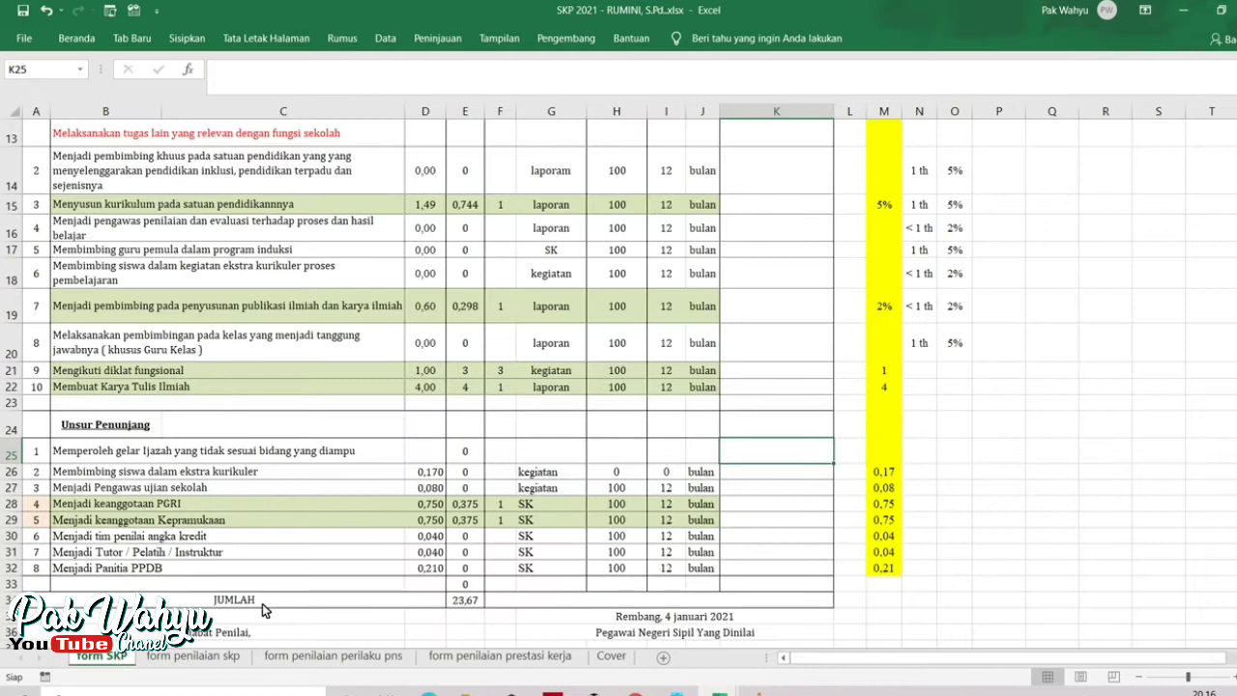
pyautogui.scroll(4, 428, 385)
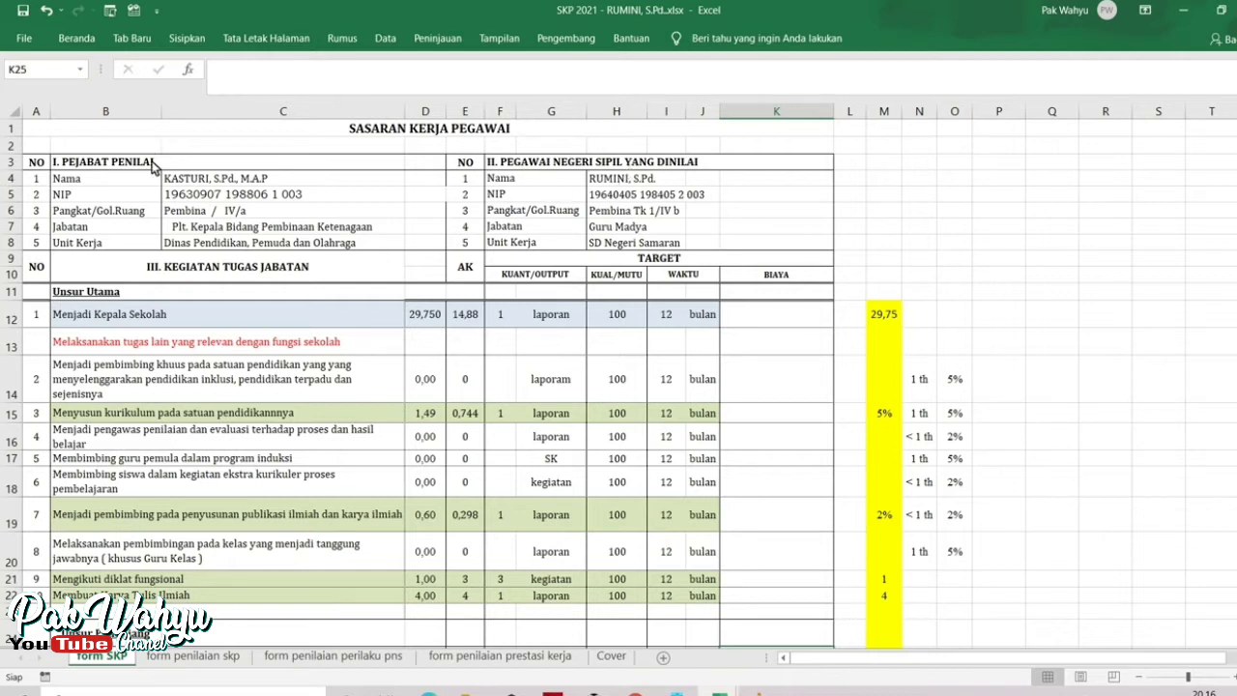
pyautogui.moveTo(184, 184); pyautogui.dragTo(315, 250)
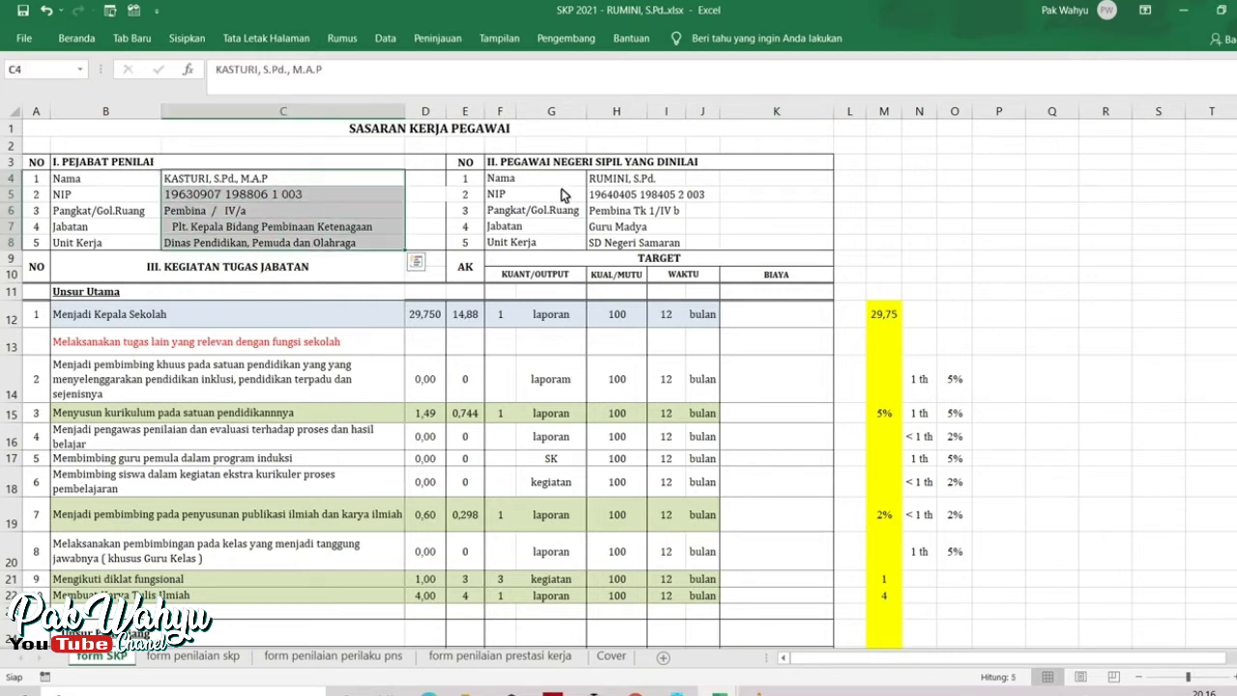
pyautogui.moveTo(615, 185); pyautogui.dragTo(701, 243)
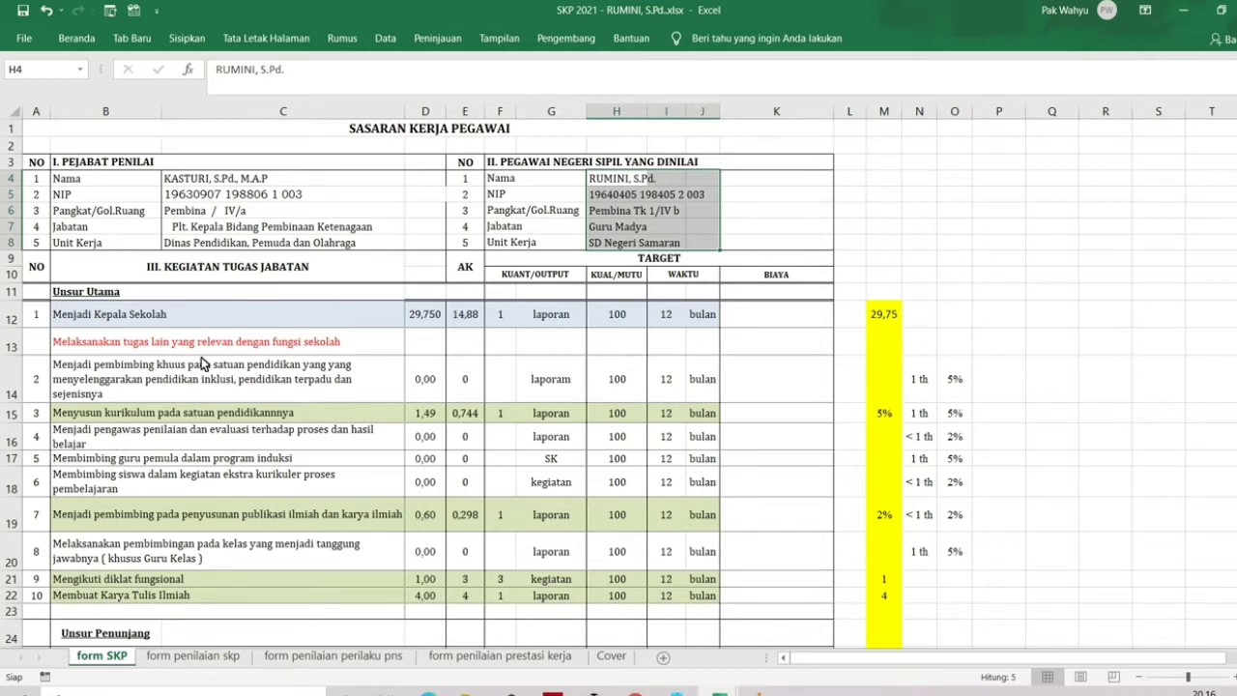
# Look through the Unsur Utama and Unsur Penunjang activities on the form SKP sheet, down to the signature block.
pyautogui.scroll(-4, 166, 364)
pyautogui.scroll(2, 166, 364)
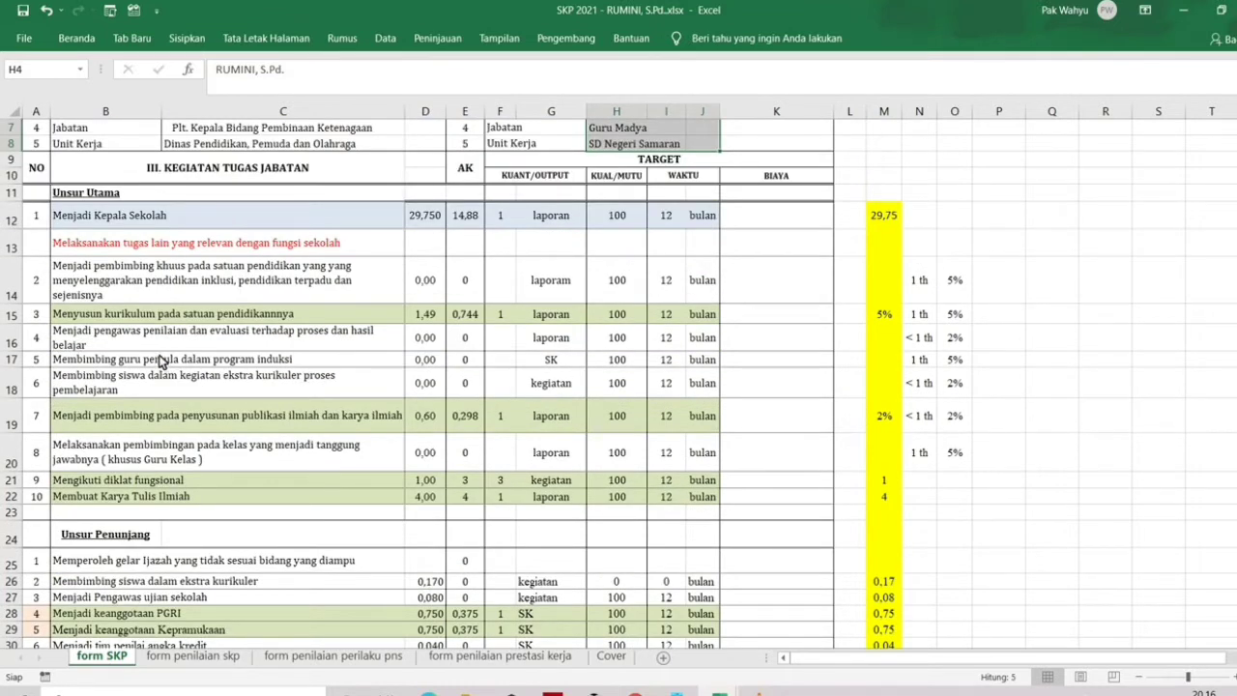
pyautogui.scroll(-1, 121, 297)
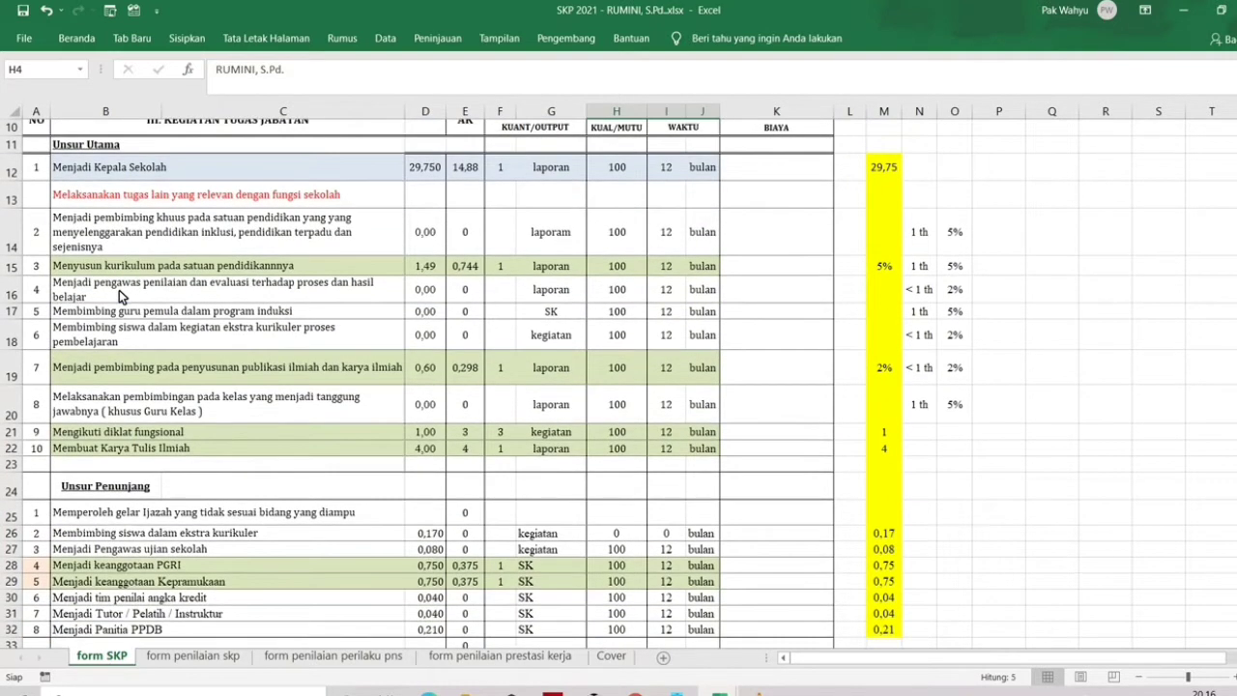
pyautogui.scroll(-2, 119, 290)
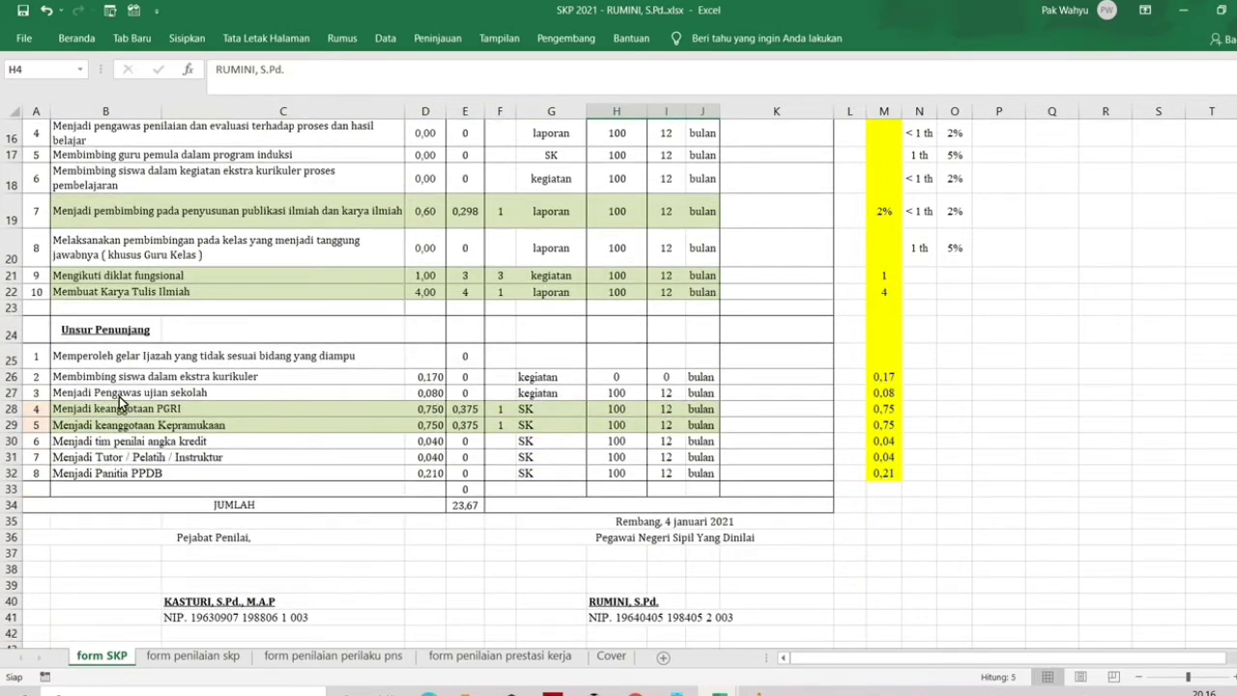
pyautogui.scroll(3, 203, 276)
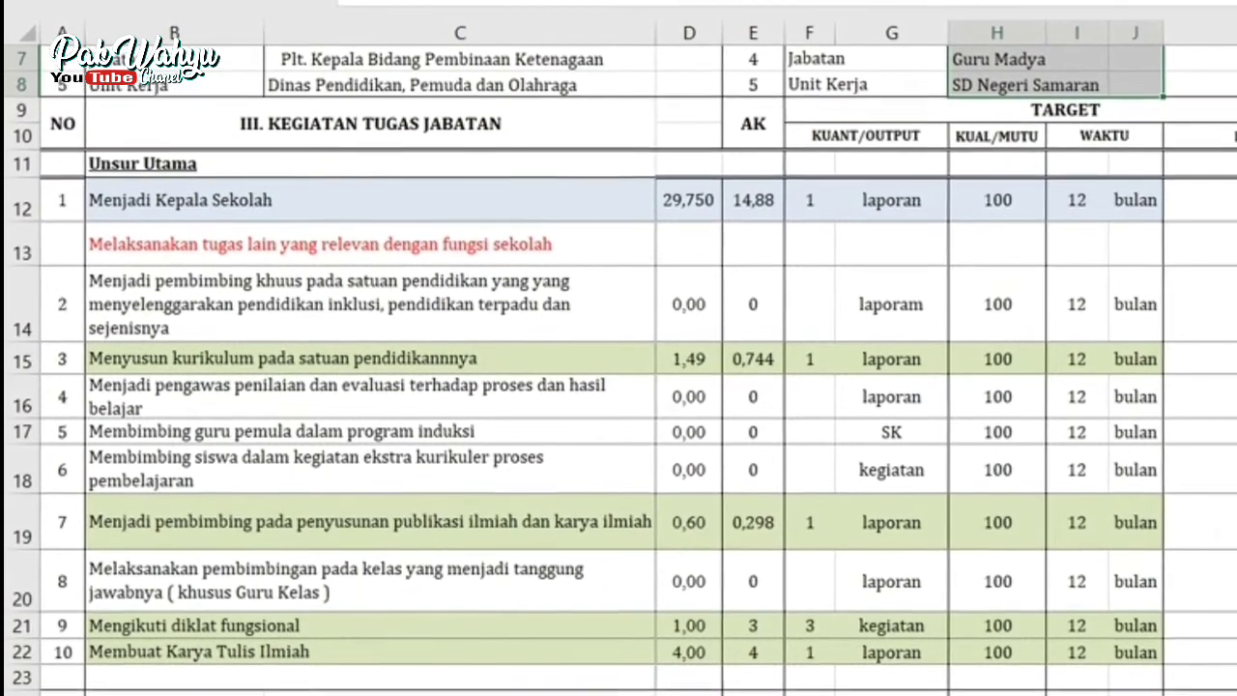
# Examine the highlighted main activities, from Menjadi Kepala Sekolah through curriculum drafting and publication mentoring to Membuat Karya Tulis Ilmiah.
pyautogui.click(199, 209)
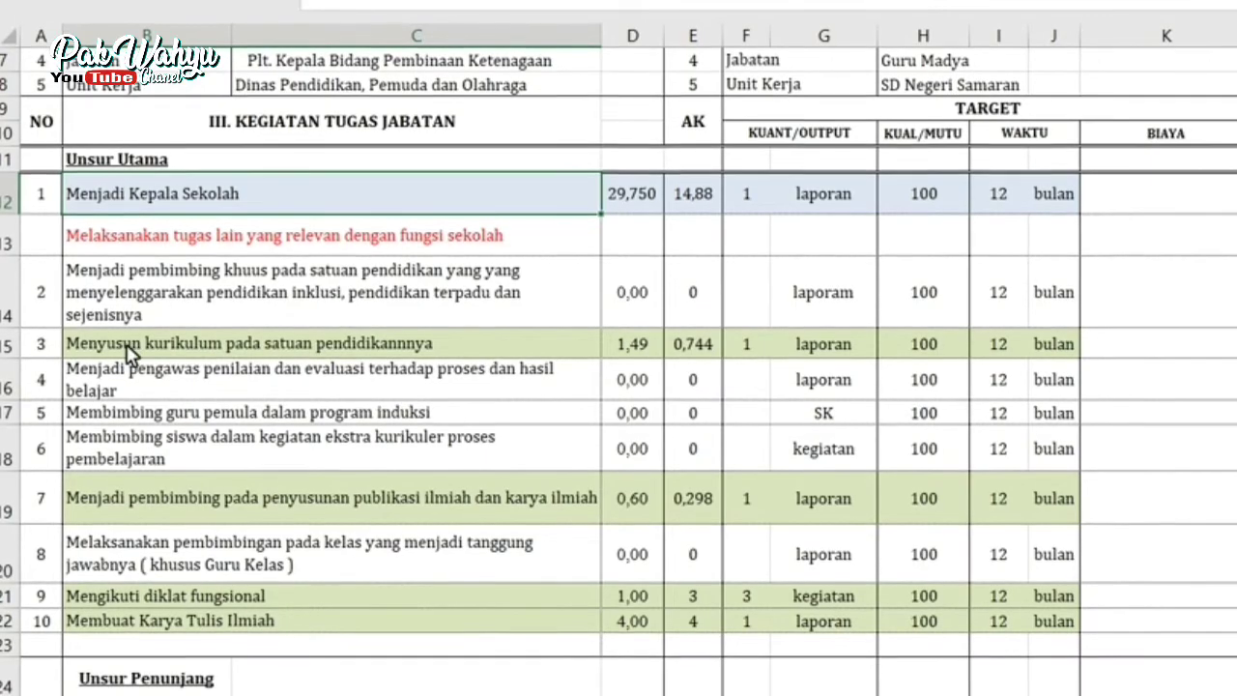
pyautogui.click(87, 316)
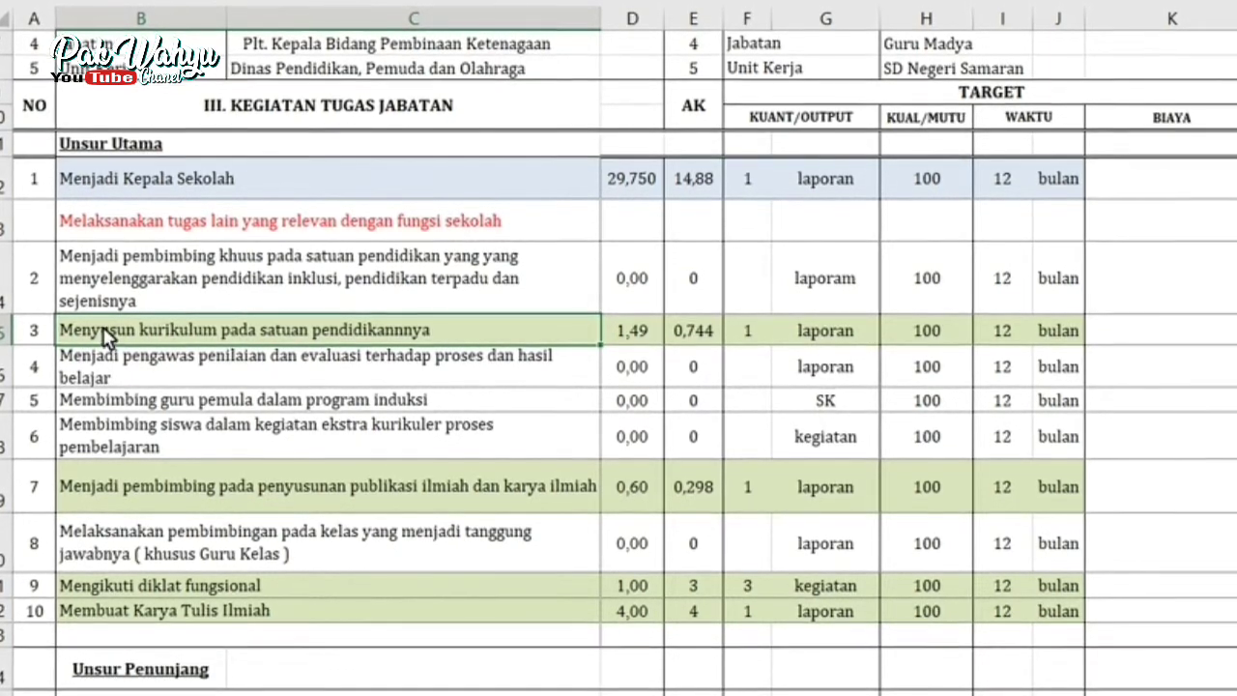
pyautogui.click(102, 483)
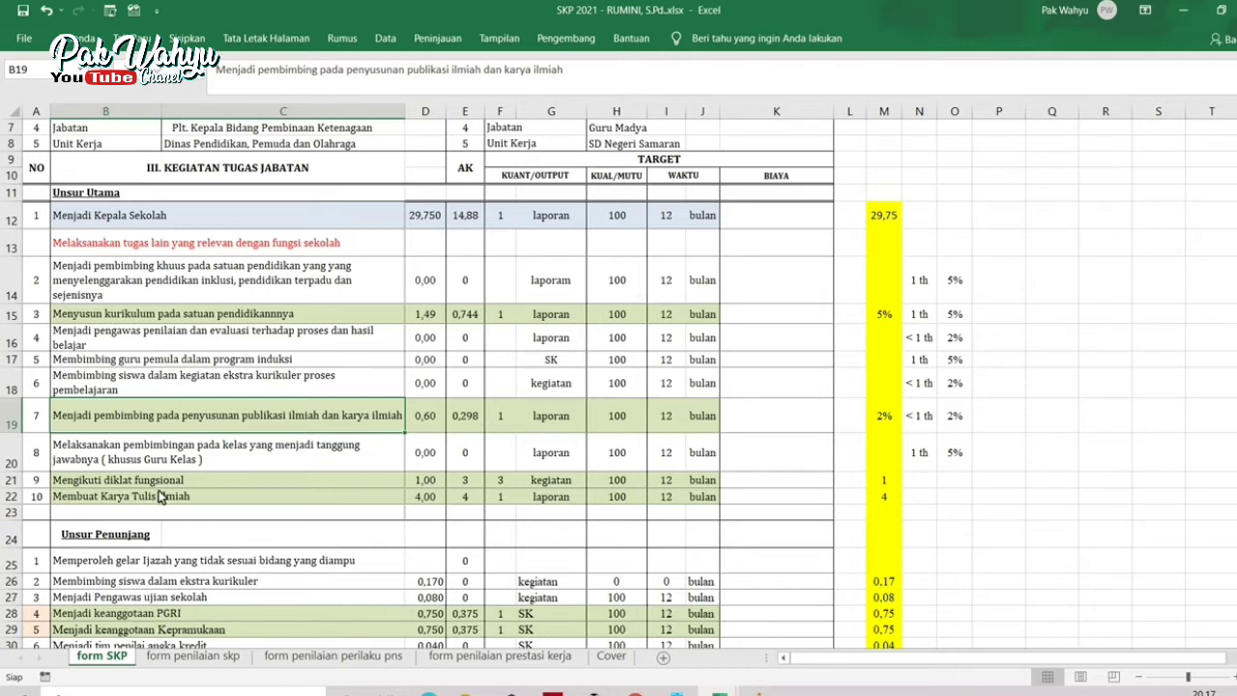
pyautogui.click(326, 499)
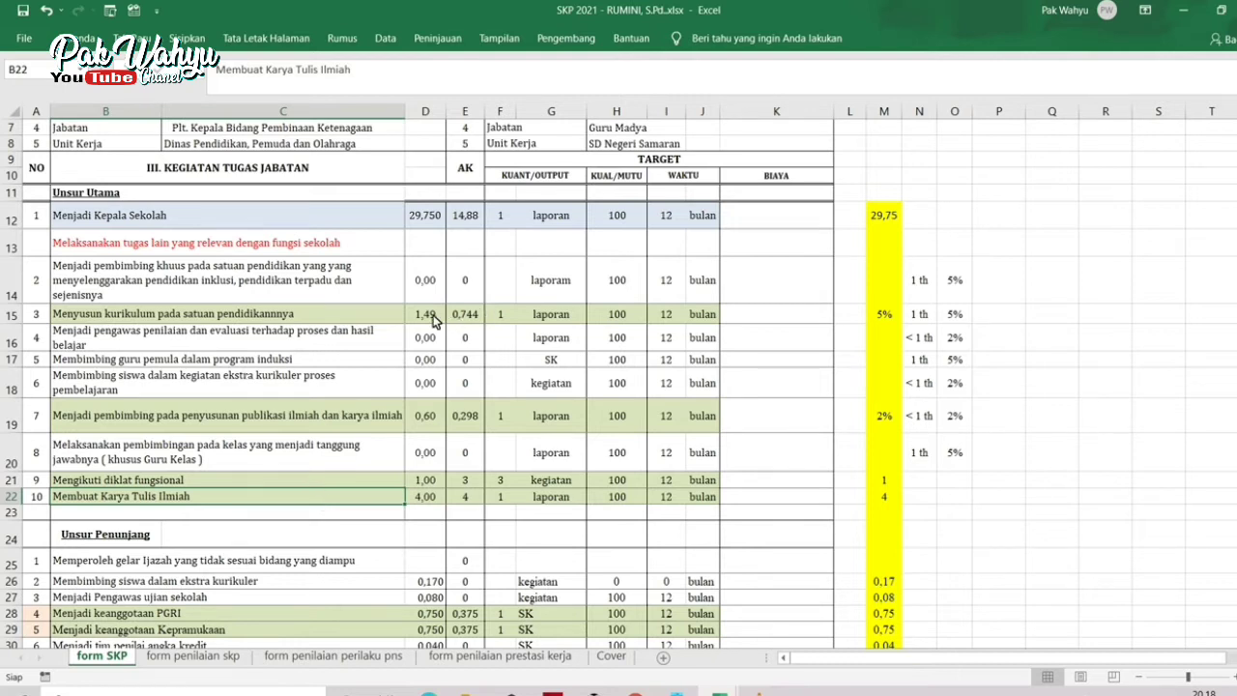
pyautogui.scroll(1, 597, 271)
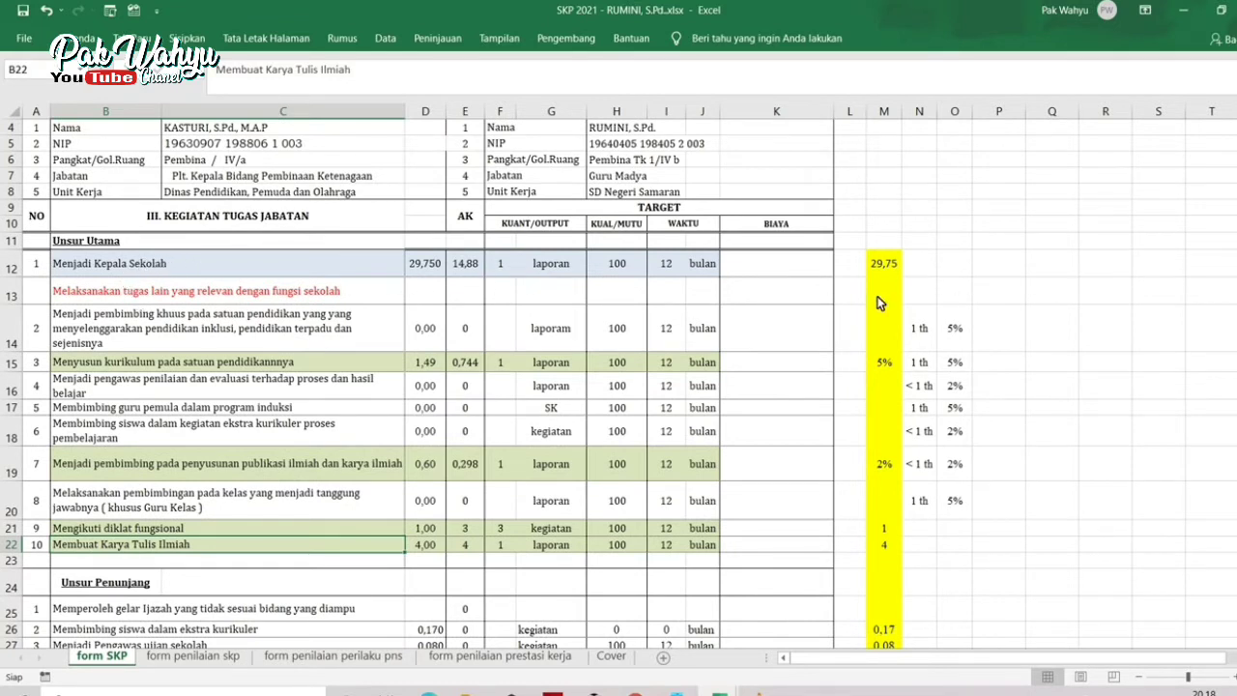
# Clear the Menjadi Kepala Sekolah credit value in M12 and check the linked cell D12.
pyautogui.click(881, 266)
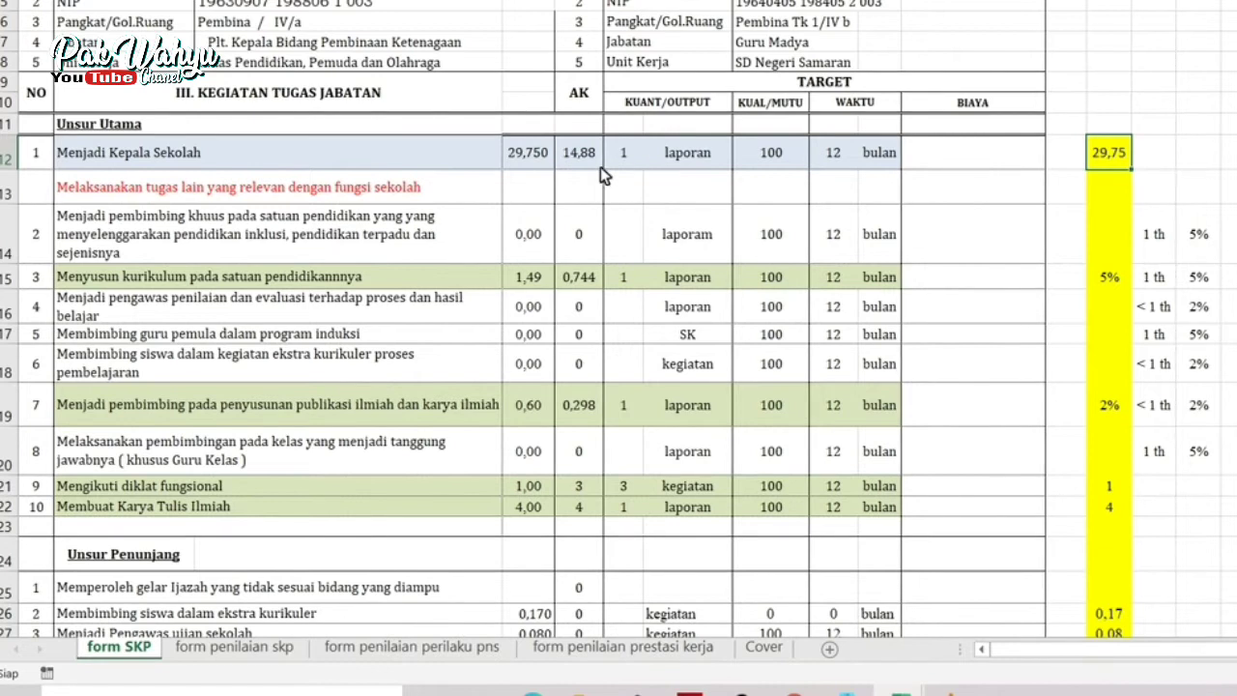
pyautogui.click(526, 154)
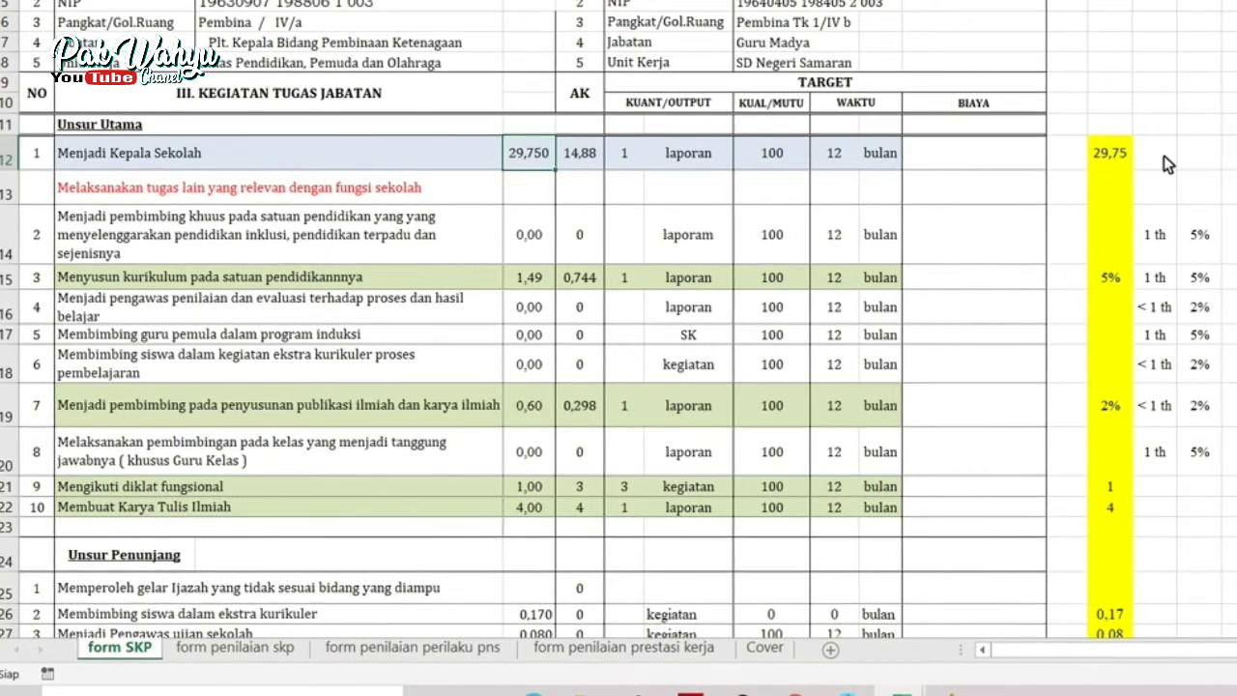
pyautogui.click(1108, 155)
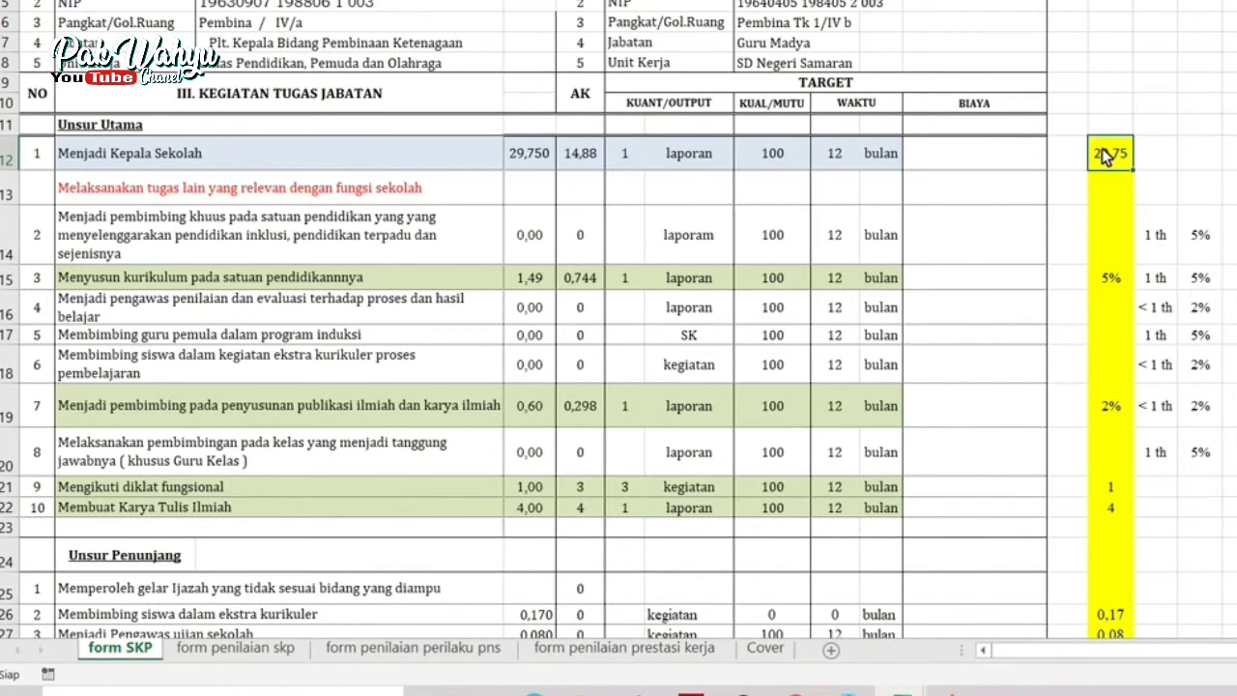
pyautogui.press('Delete')
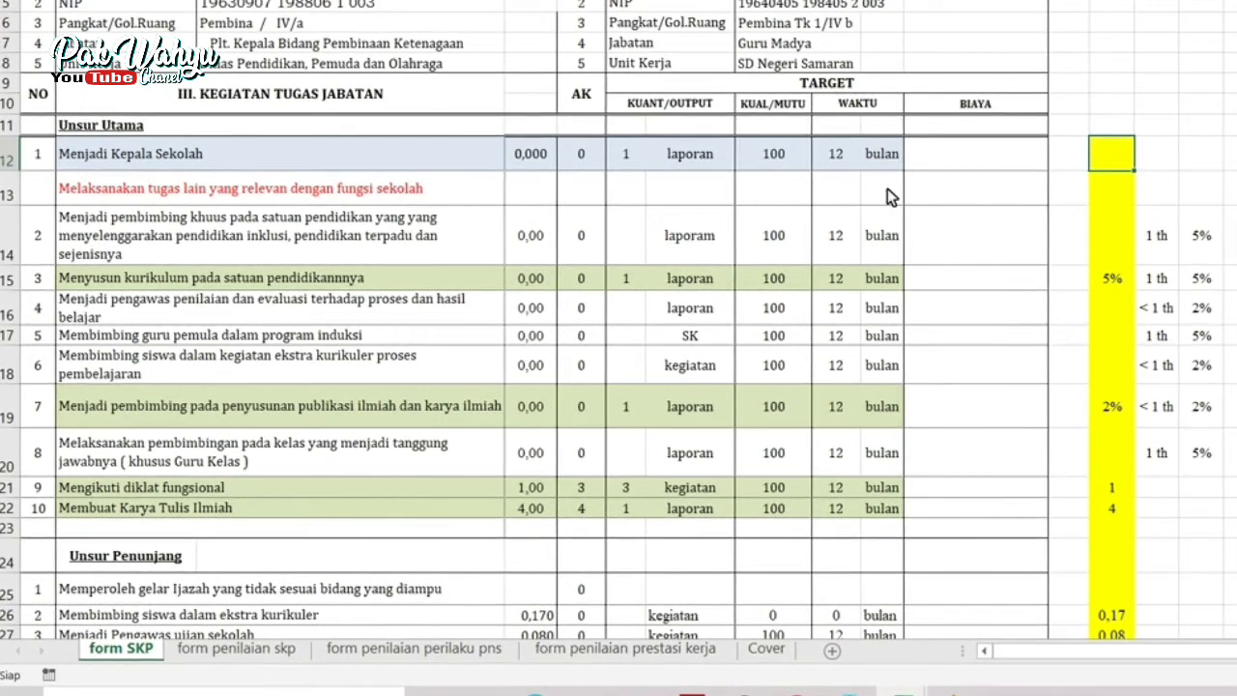
pyautogui.click(534, 156)
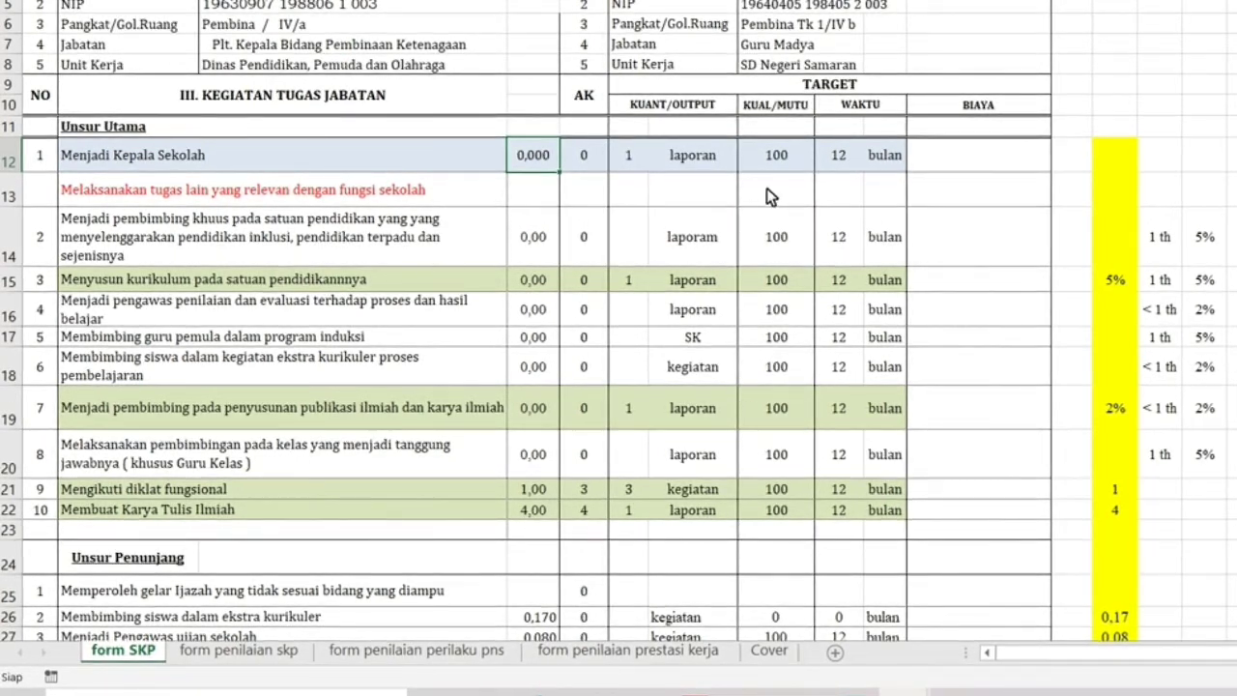
# Enter 29,75 as the Menjadi Kepala Sekolah credit value in M12.
pyautogui.click(1116, 154)
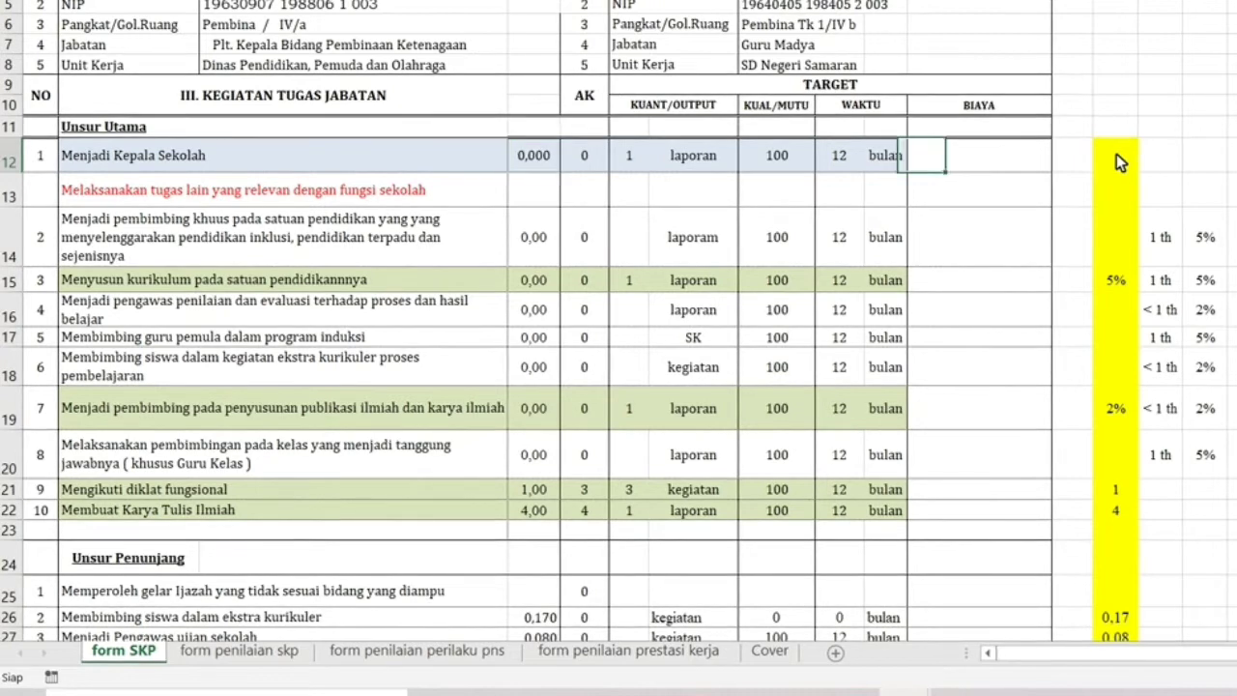
pyautogui.write('29')
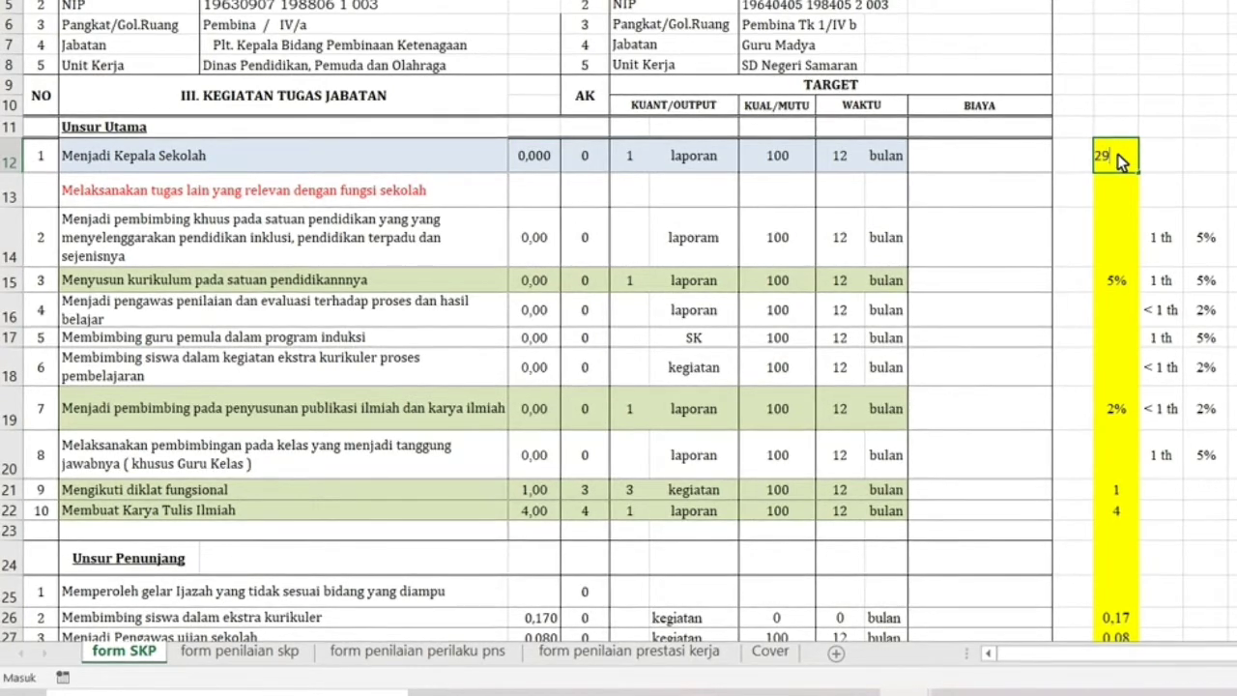
pyautogui.write(',75')
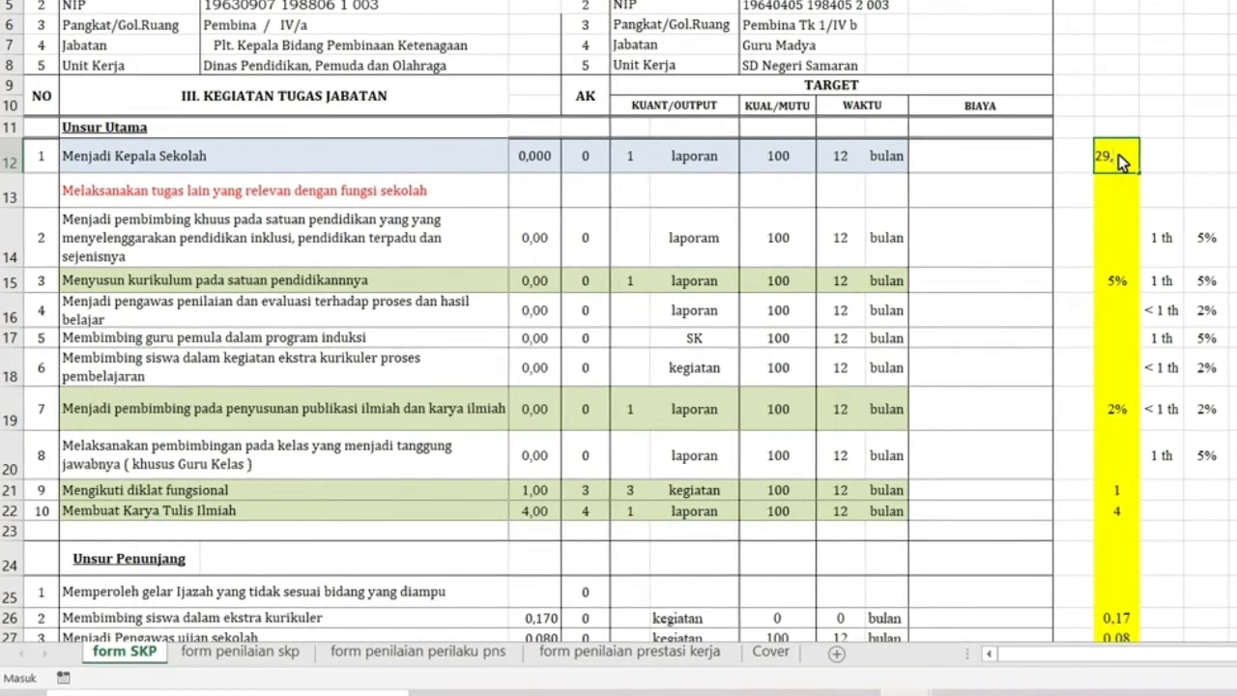
pyautogui.click(1078, 241)
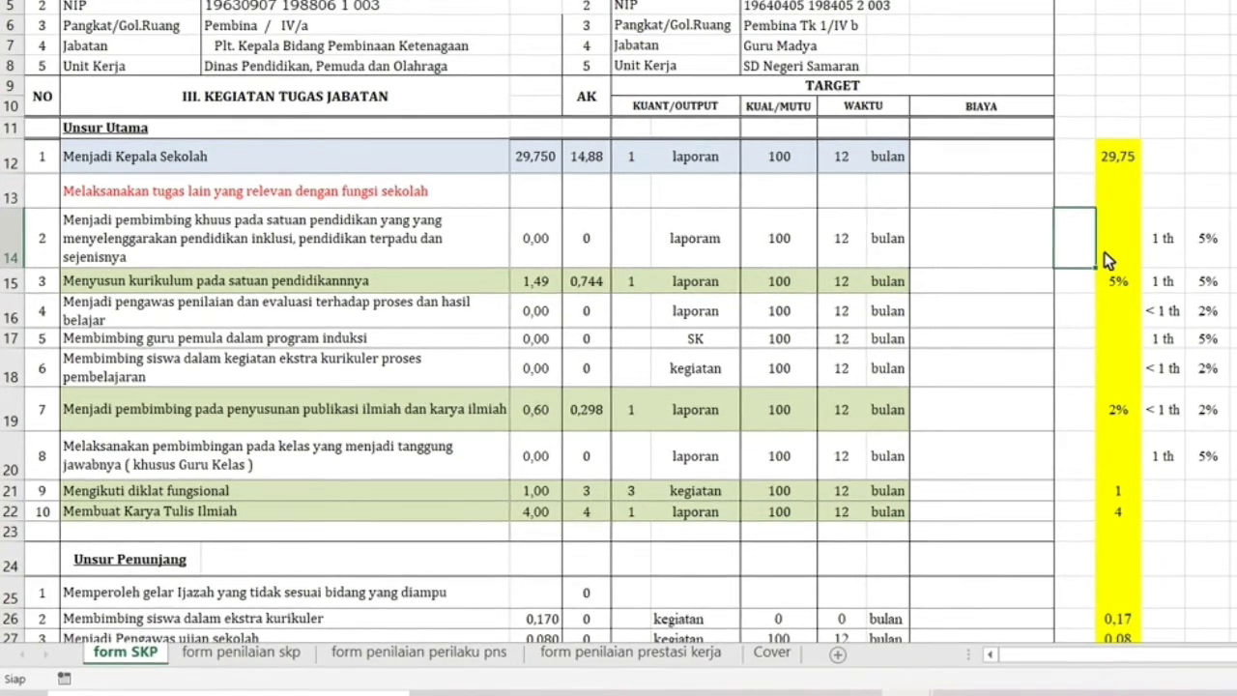
# Clear the Menyusun kurikulum percentage in M15 and enter 5% there again.
pyautogui.scroll(1, 1104, 253)
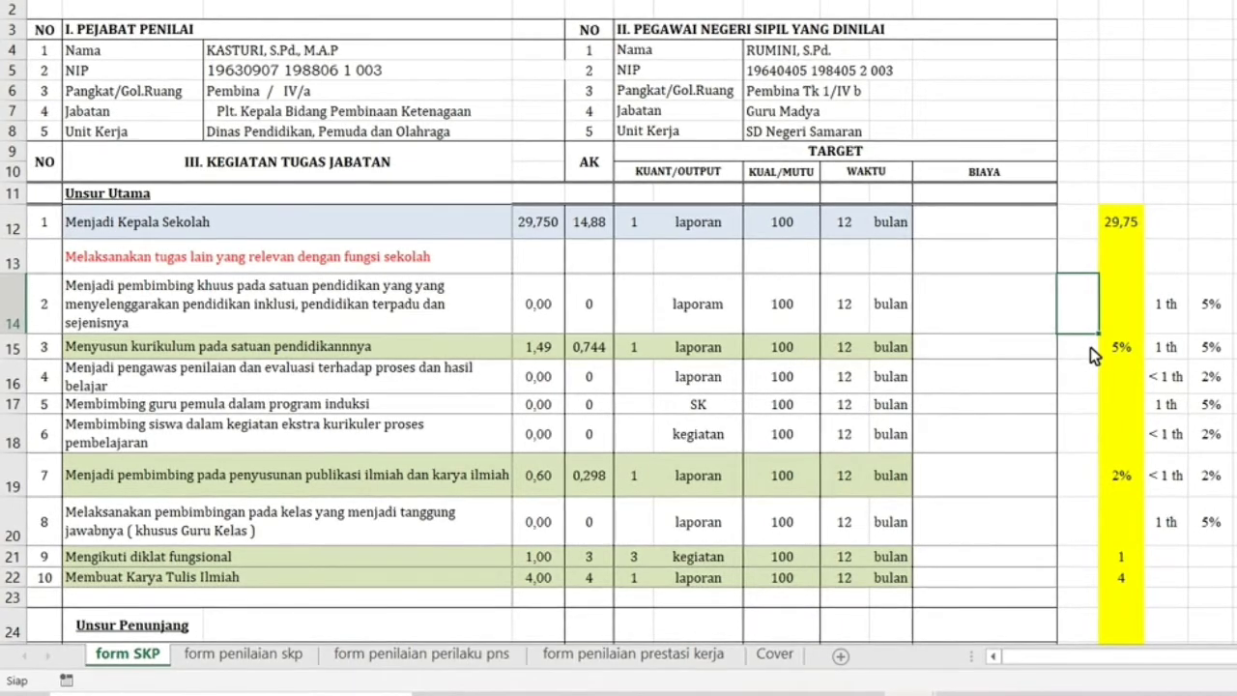
pyautogui.click(1126, 347)
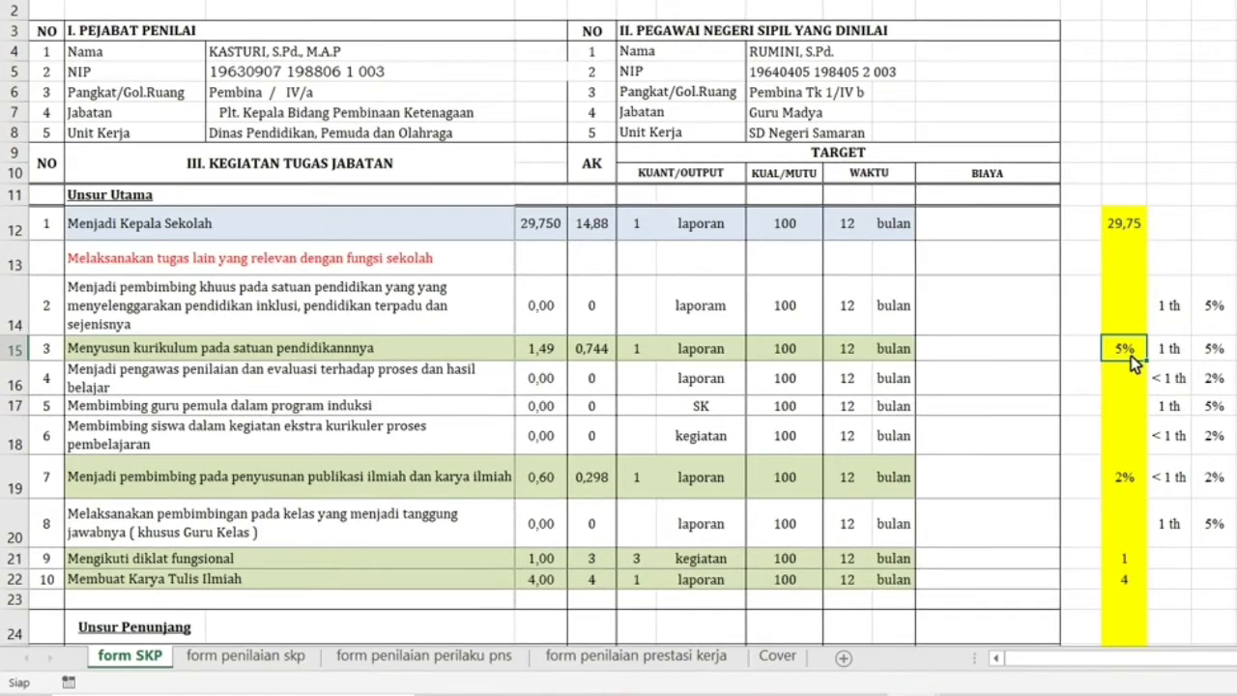
pyautogui.press('Delete')
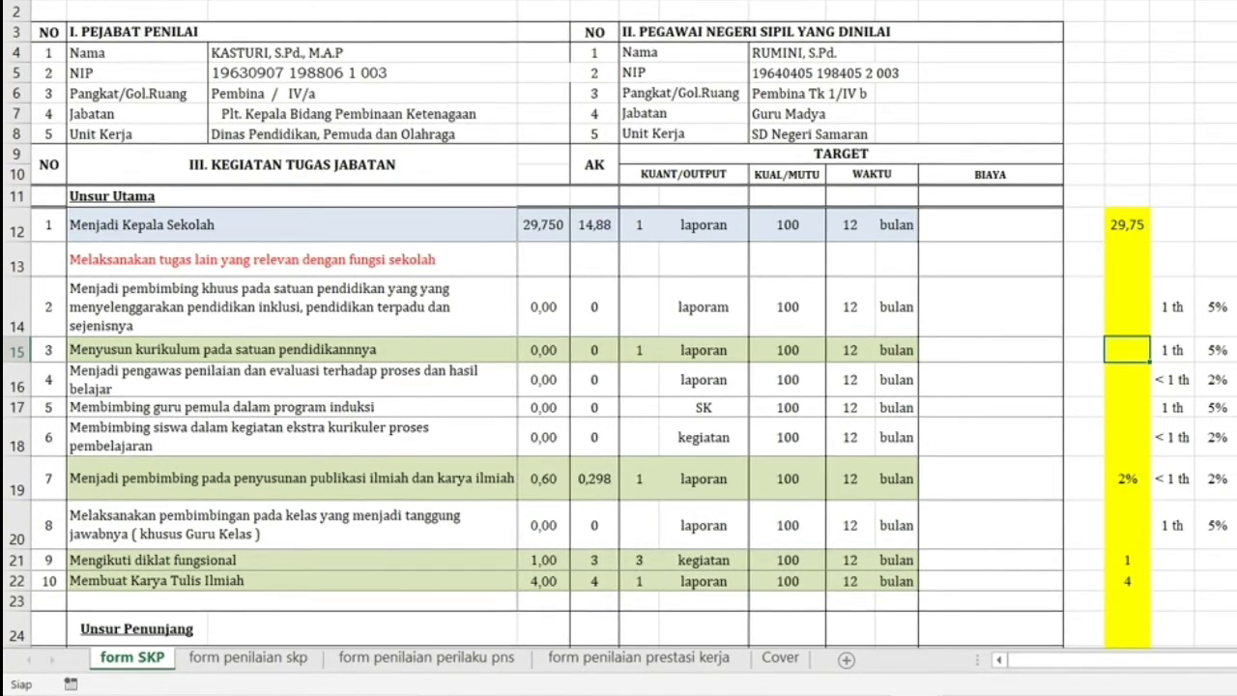
pyautogui.write('5')
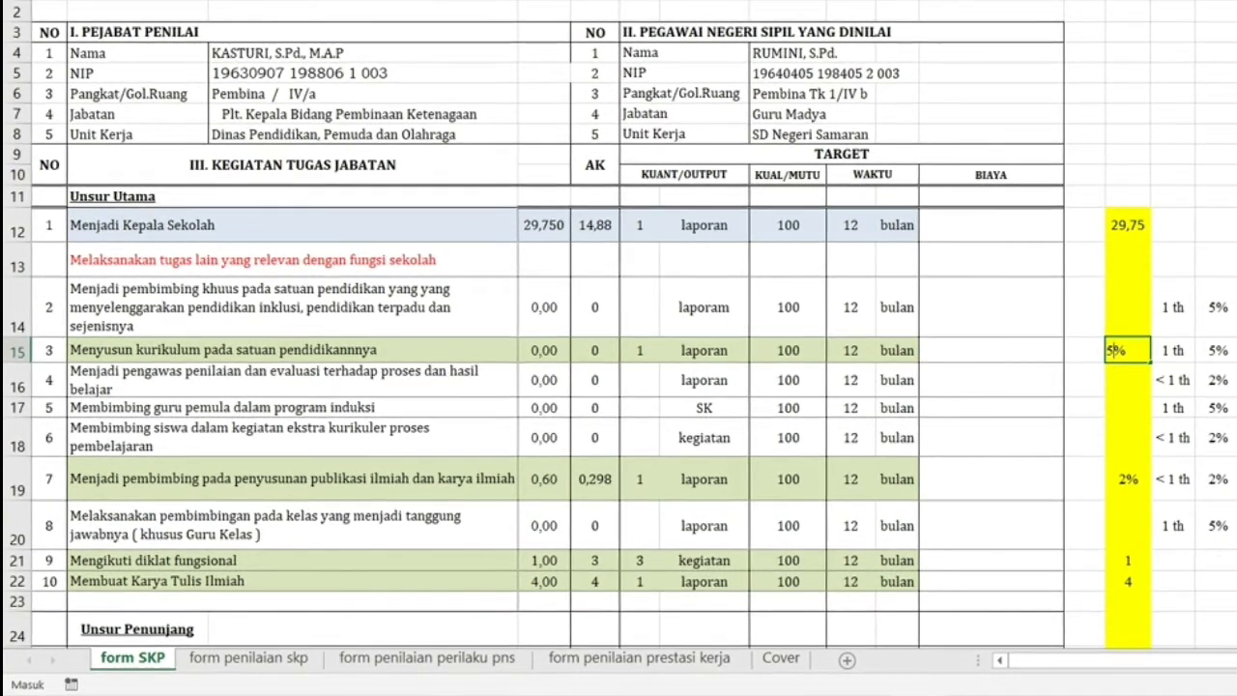
pyautogui.click(1061, 488)
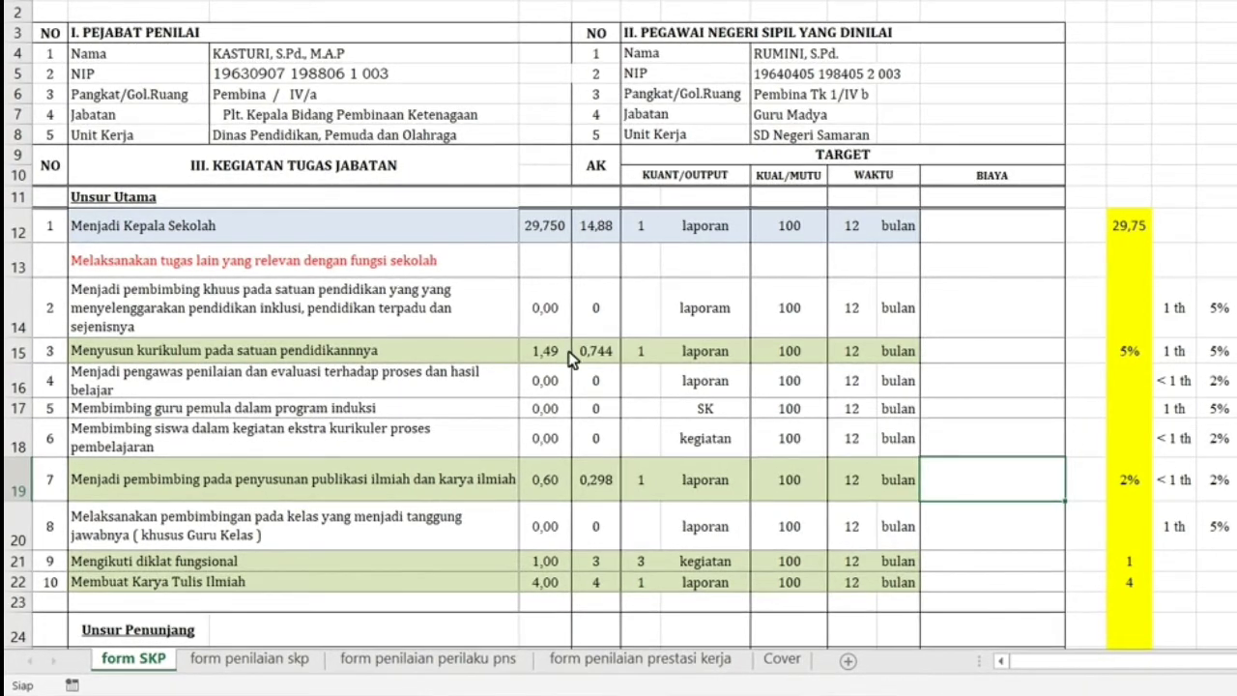
# Check the column M values for publication mentoring, Mengikuti diklat fungsional and Membuat Karya Tulis Ilmiah.
pyautogui.scroll(-2, 584, 359)
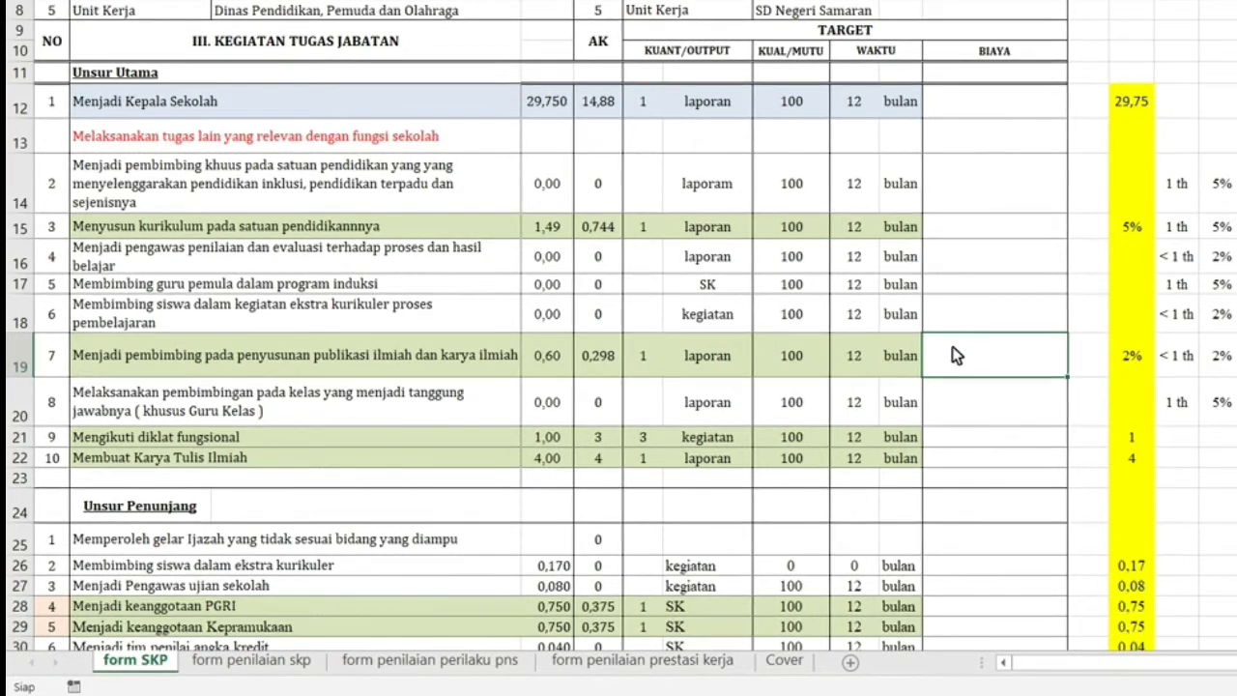
pyautogui.press('Right')
pyautogui.press('Right')
pyautogui.press('Right')
pyautogui.press('Right')
pyautogui.click(1134, 359)
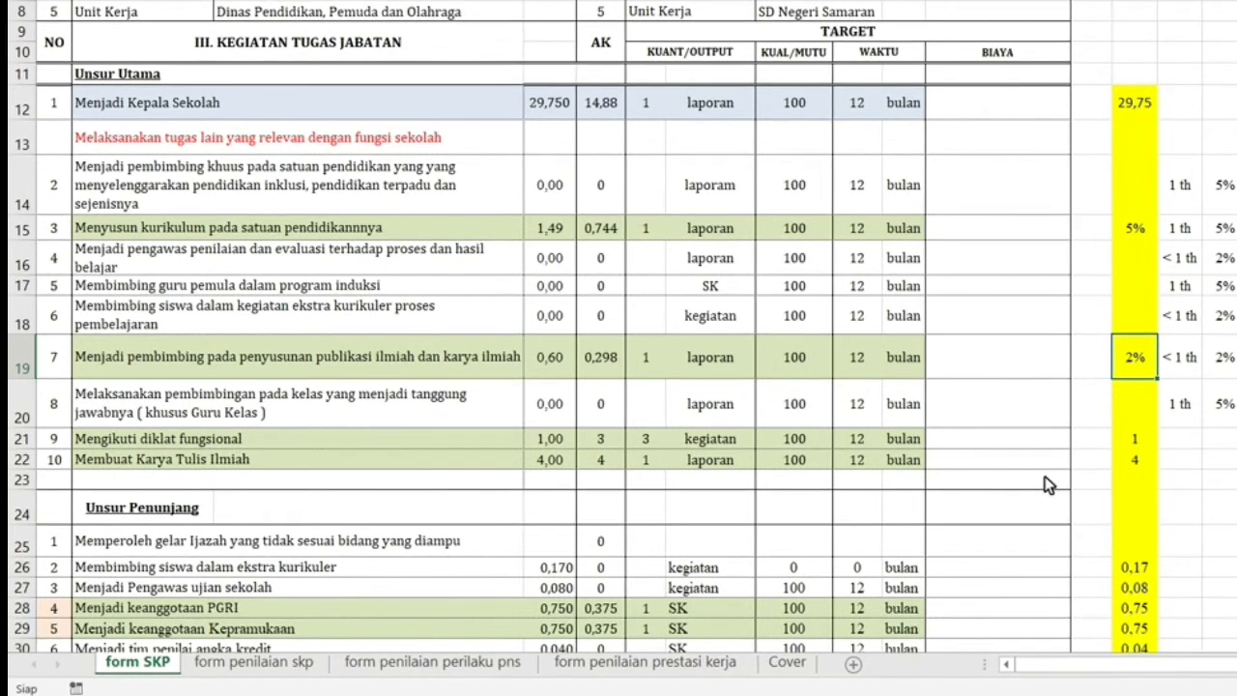
pyautogui.click(1139, 435)
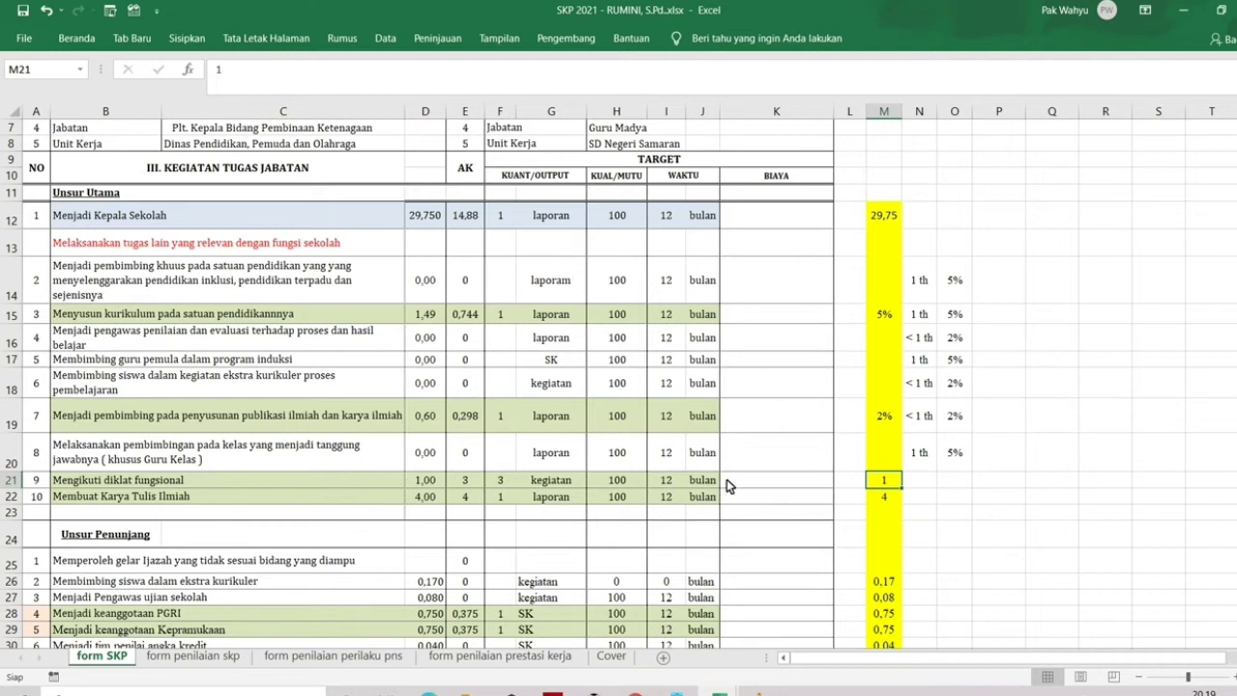
pyautogui.click(894, 497)
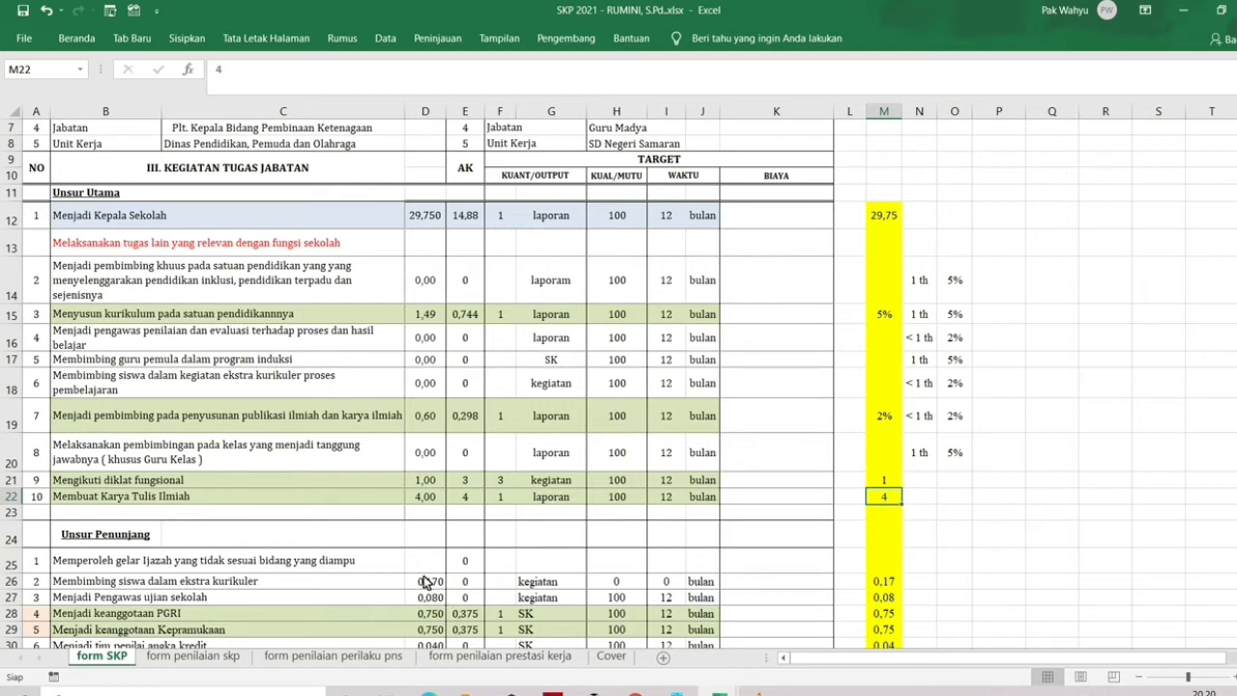
# Examine the Unsur Penunjang credit values in M26:M32 and the PGRI and Kepramukaan membership rows.
pyautogui.scroll(-2, 425, 582)
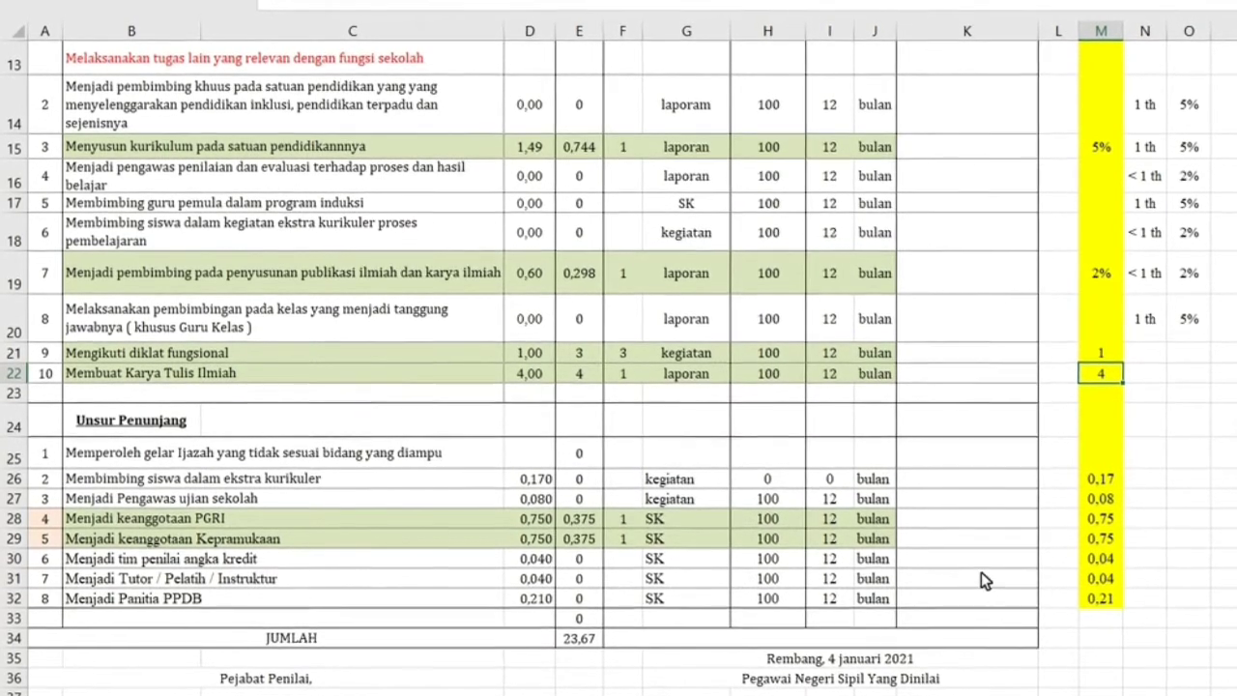
pyautogui.moveTo(1102, 483); pyautogui.dragTo(1148, 605)
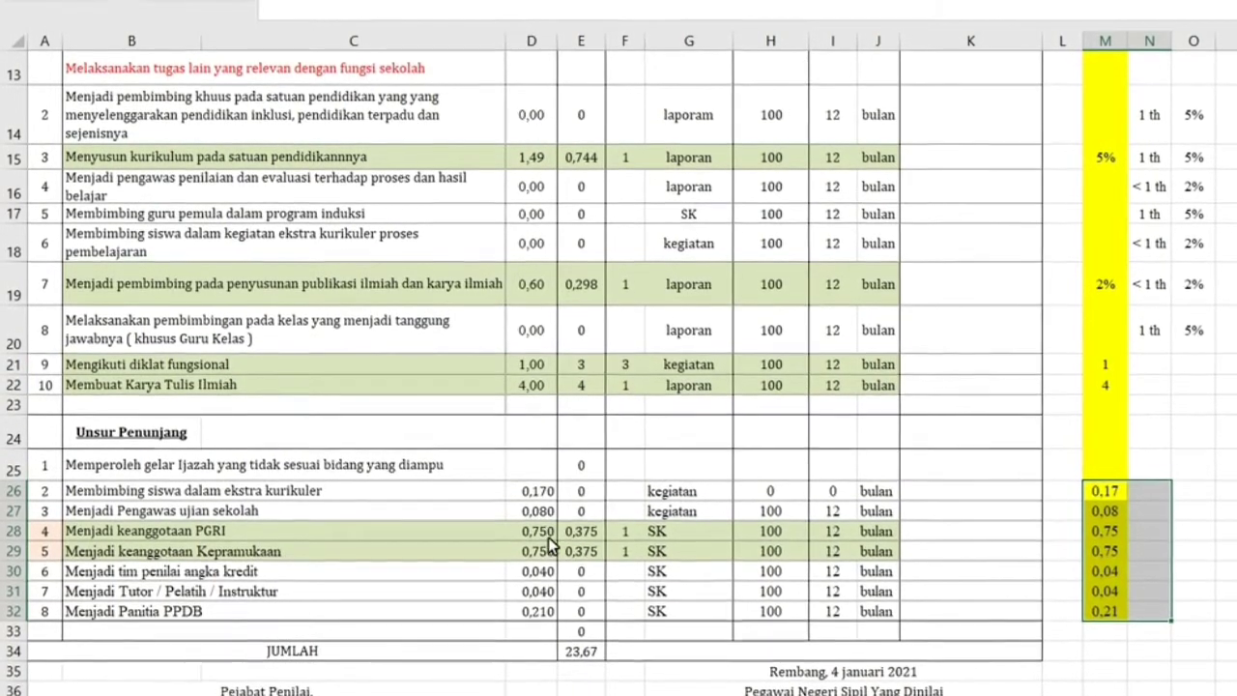
pyautogui.click(629, 539)
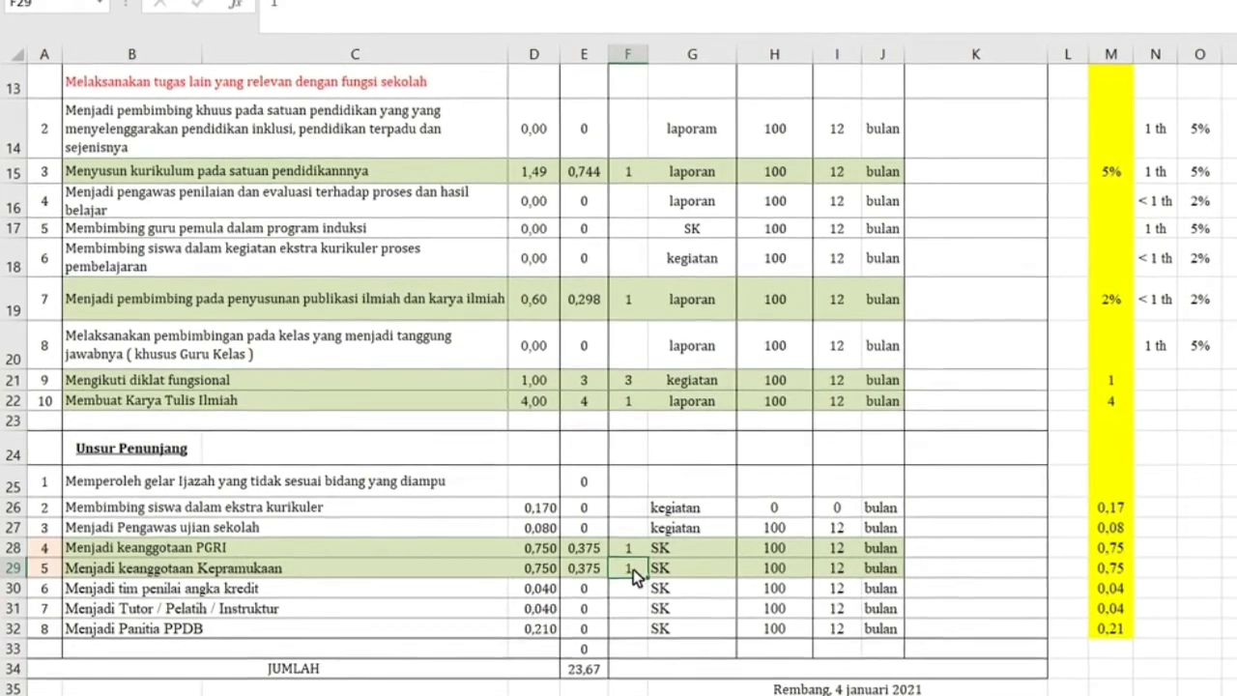
pyautogui.click(527, 553)
pyautogui.scroll(-2, 503, 508)
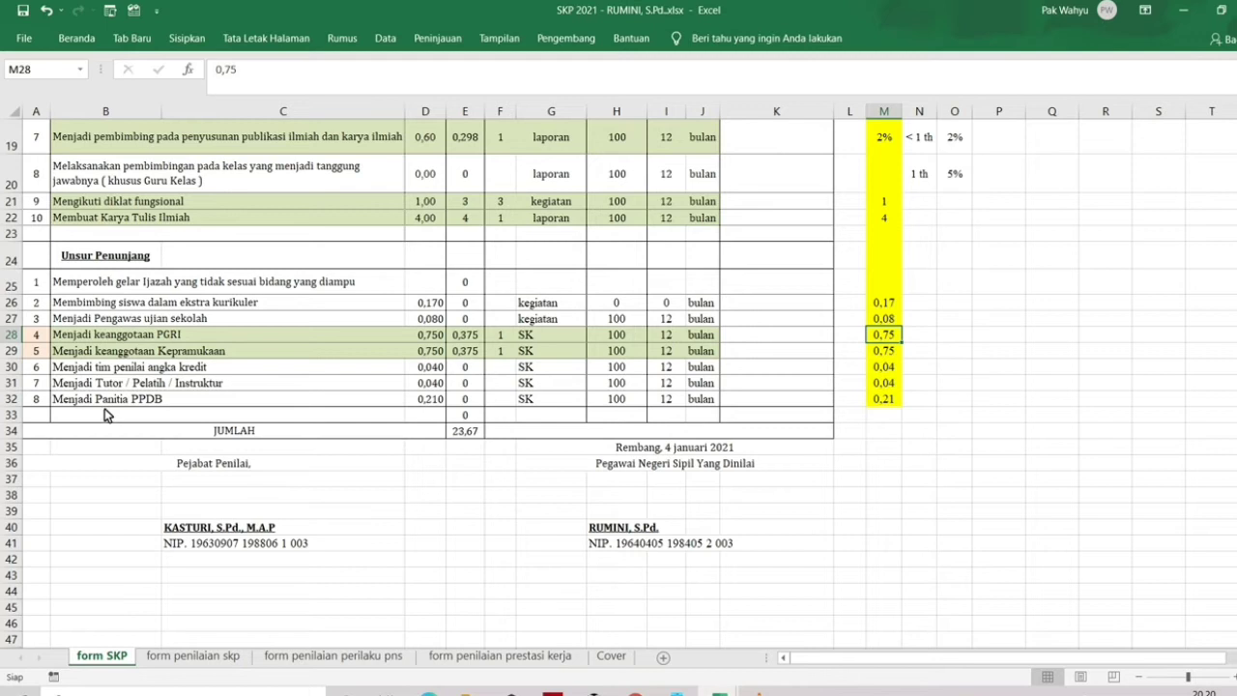
pyautogui.scroll(6, 104, 408)
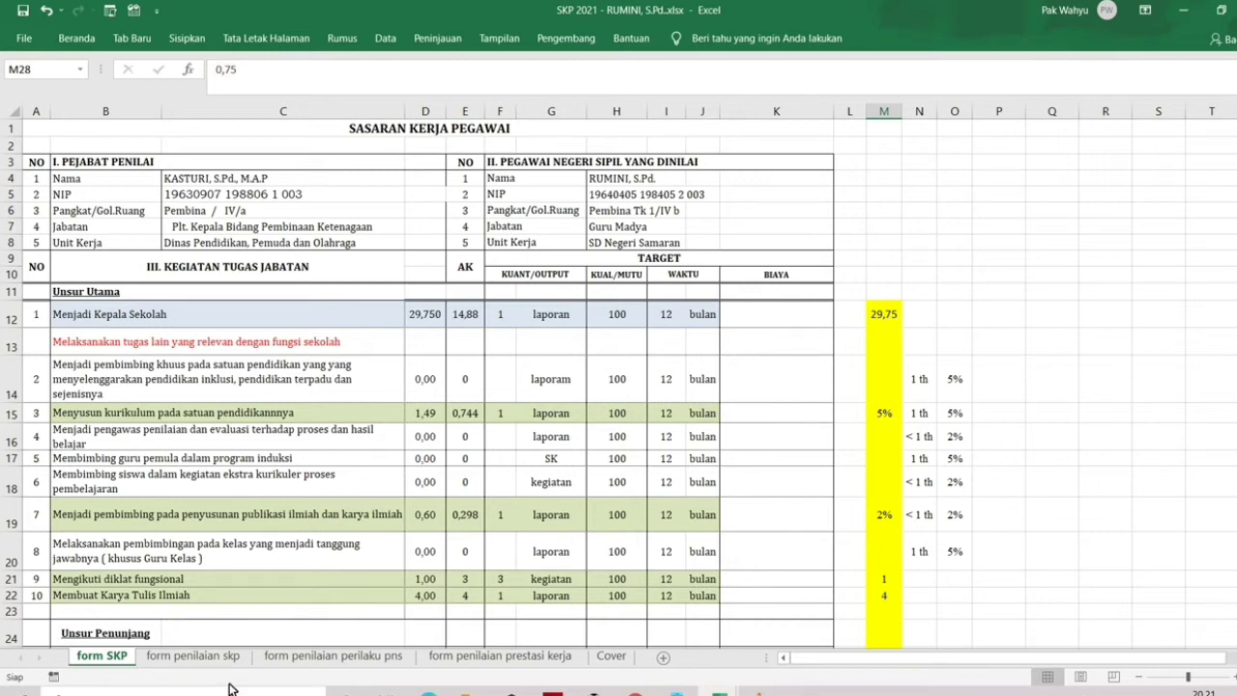
# Open the form penilaian skp sheet and examine its Target and Realisasi columns for the main activities.
pyautogui.click(165, 661)
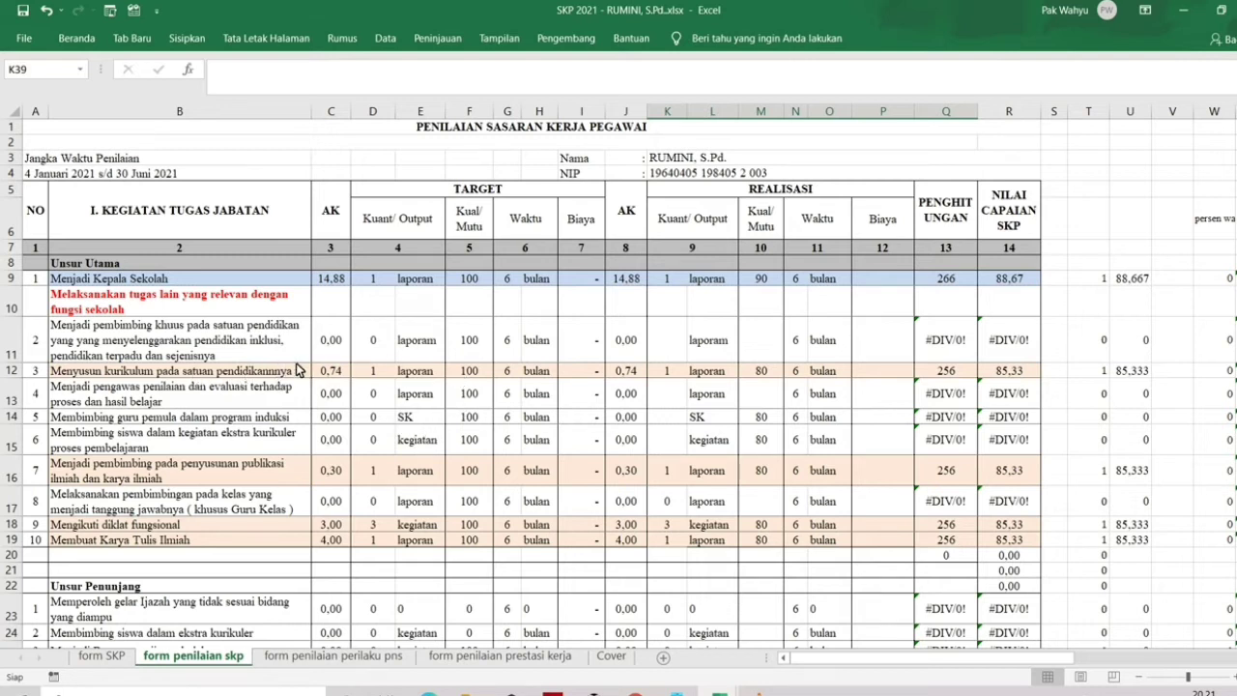
pyautogui.moveTo(330, 278); pyautogui.dragTo(541, 587)
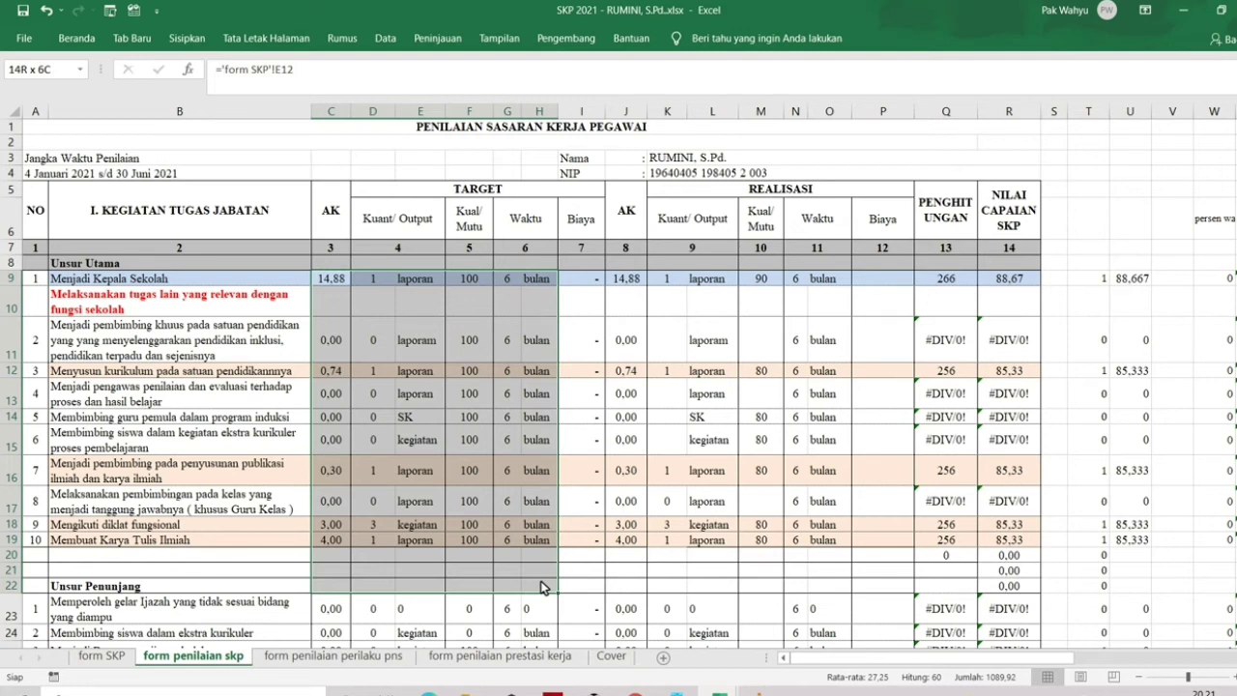
pyautogui.moveTo(541, 587); pyautogui.dragTo(541, 587)
pyautogui.moveTo(667, 280); pyautogui.dragTo(942, 585)
# Look through the form penilaian skp rows down to Nilai Capaian SKP for #DIV/0! errors.
pyautogui.scroll(-5, 319, 335)
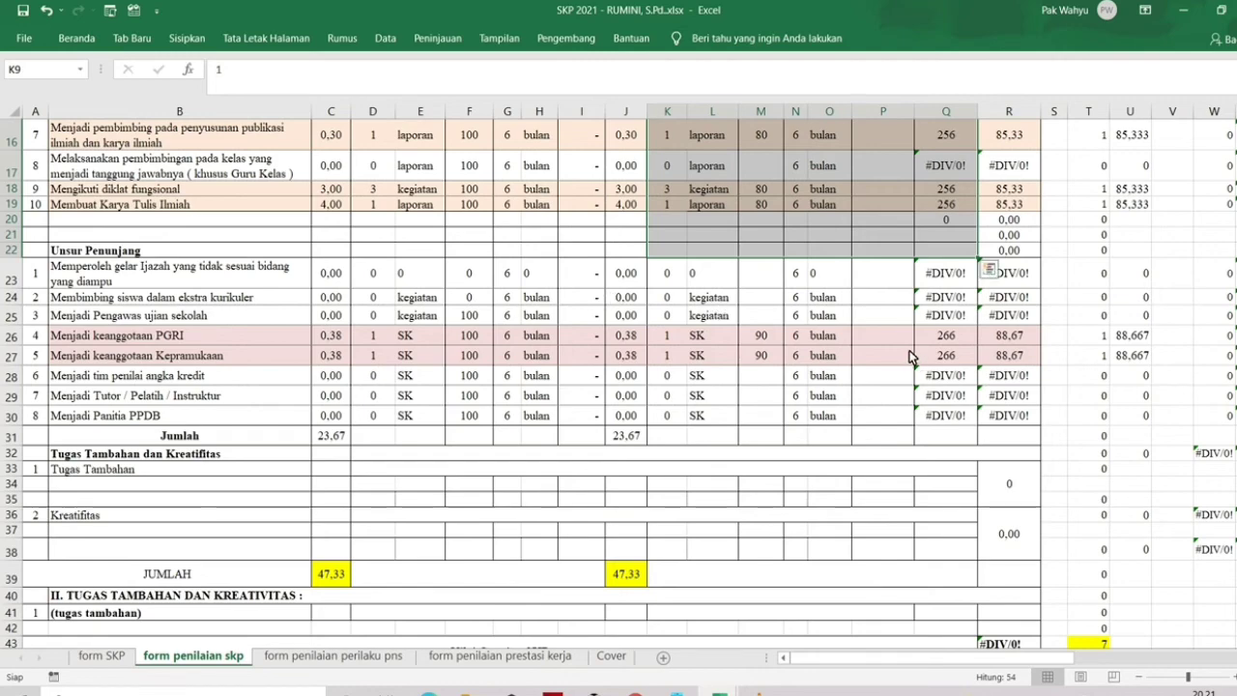
pyautogui.scroll(5, 1098, 329)
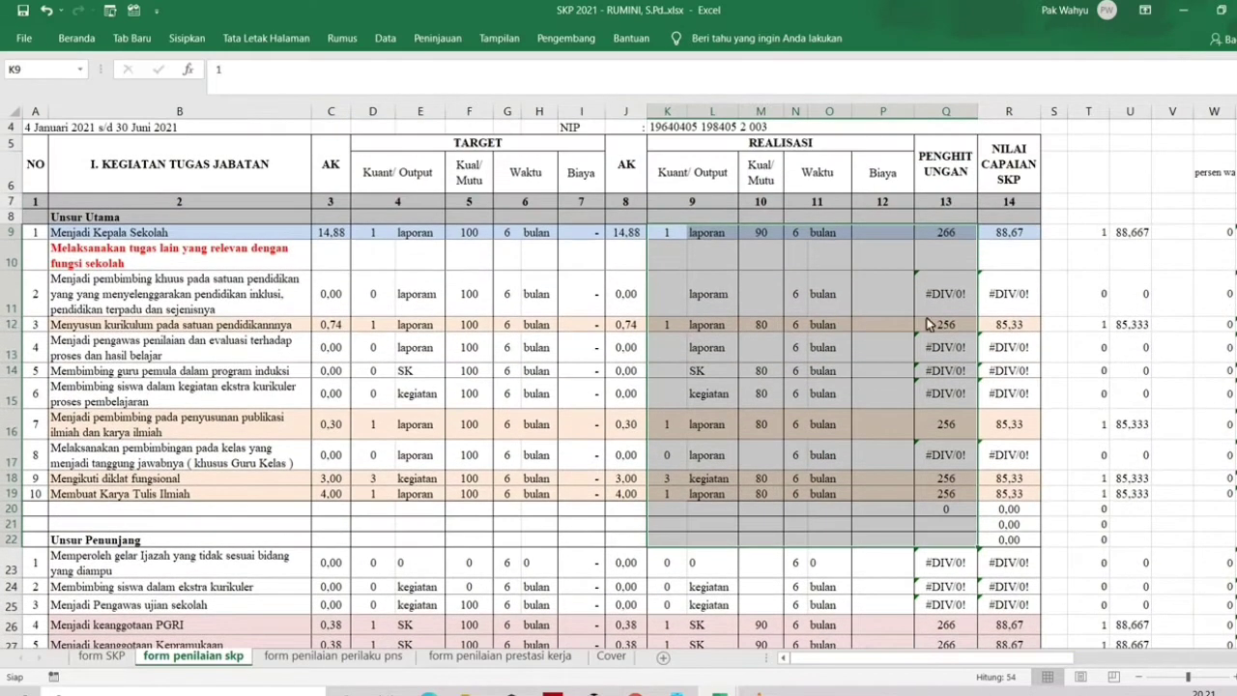
pyautogui.scroll(-7, 974, 330)
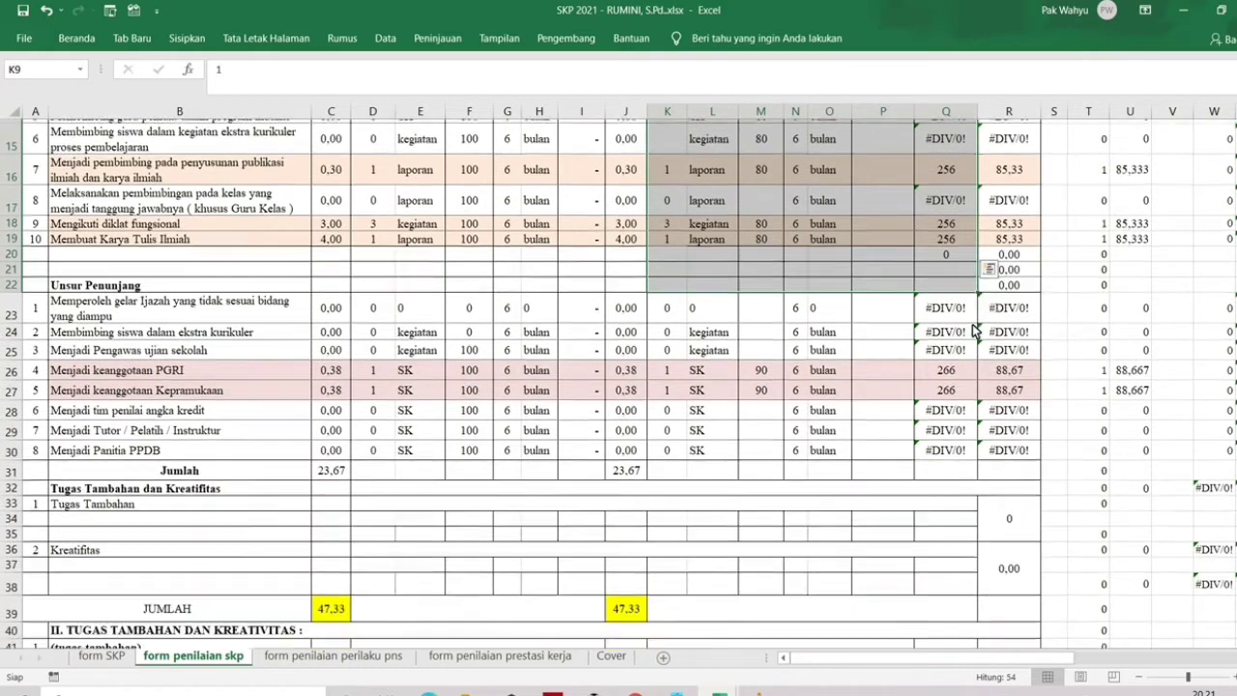
pyautogui.click(964, 418)
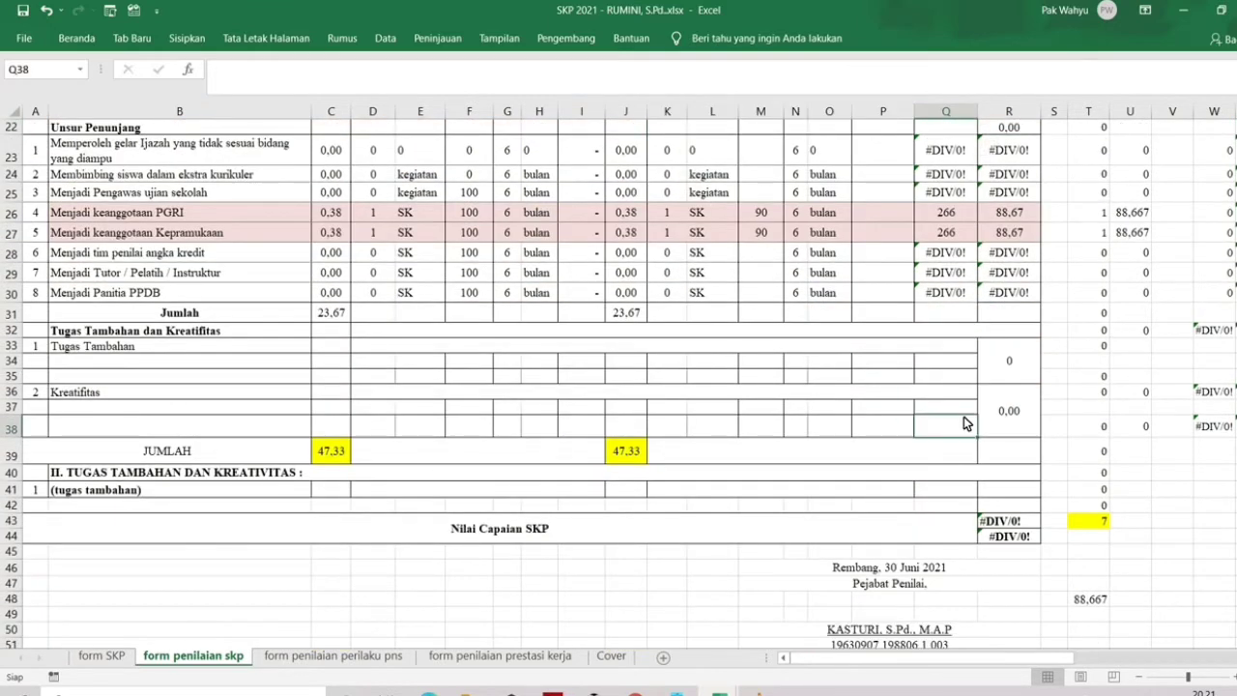
pyautogui.scroll(5, 963, 417)
pyautogui.scroll(-5, 963, 417)
pyautogui.scroll(4, 978, 503)
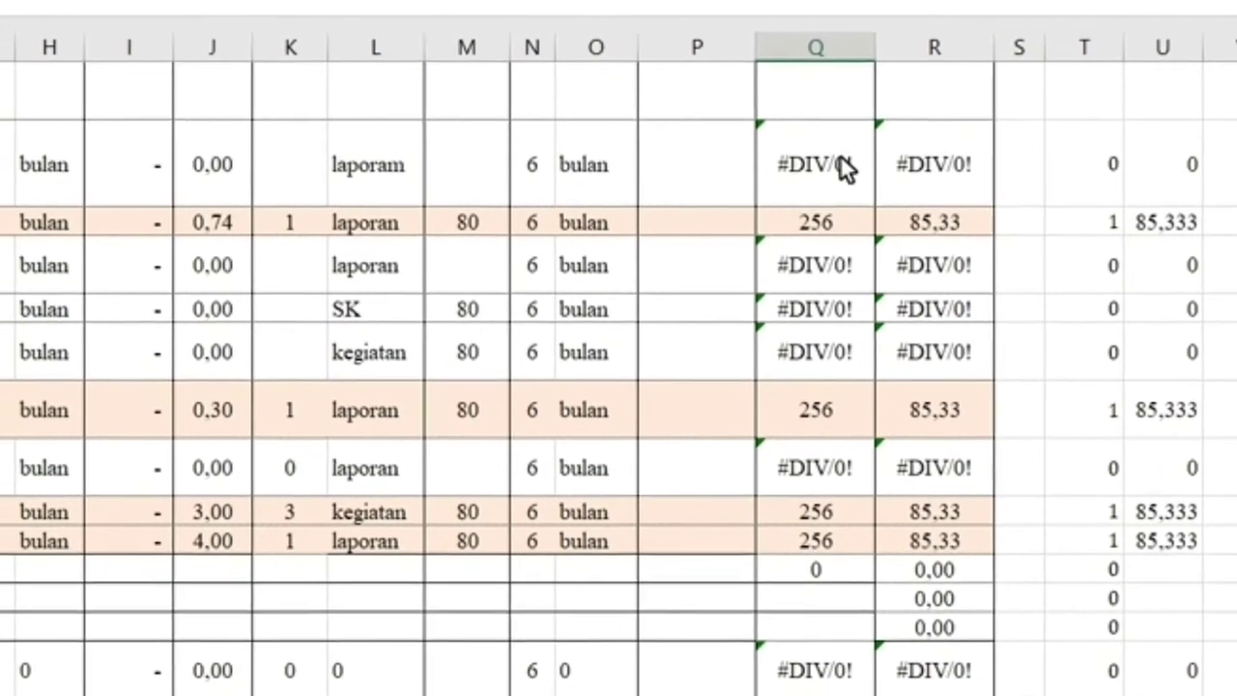
# Clear the #DIV/0! calculations of the unused Unsur Utama activities in Q11, Q13:Q15 and Q17.
pyautogui.click(806, 176)
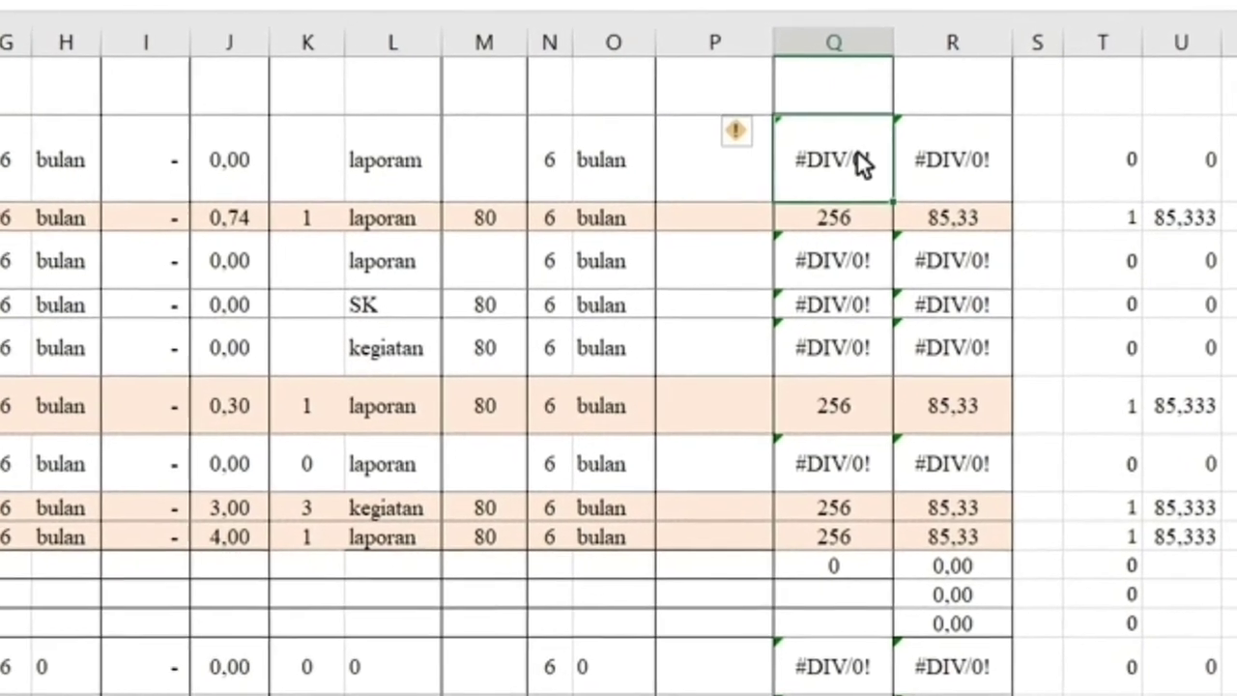
pyautogui.press('Delete')
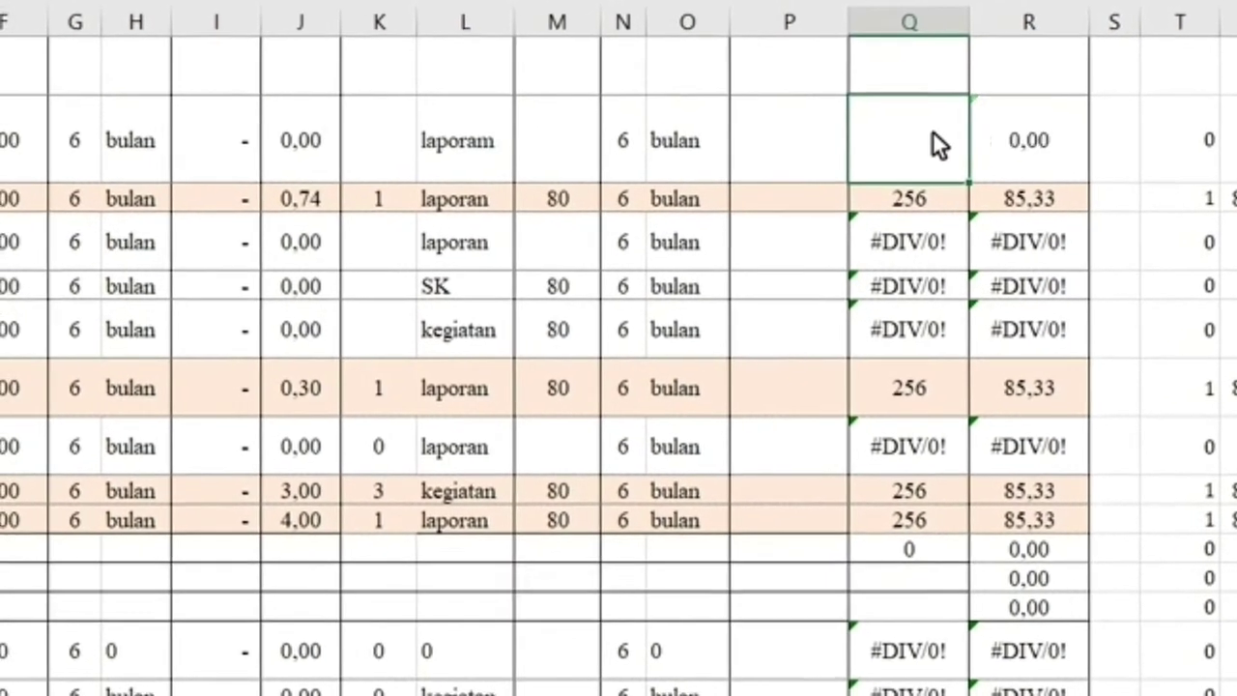
pyautogui.moveTo(864, 254); pyautogui.dragTo(882, 357)
pyautogui.press('Delete')
pyautogui.click(967, 340)
pyautogui.press('Delete')
# Clear the #DIV/0! calculations of the unused Unsur Penunjang activities in Q23:Q25 and Q28:Q30.
pyautogui.moveTo(954, 443); pyautogui.dragTo(952, 483)
pyautogui.press('Delete')
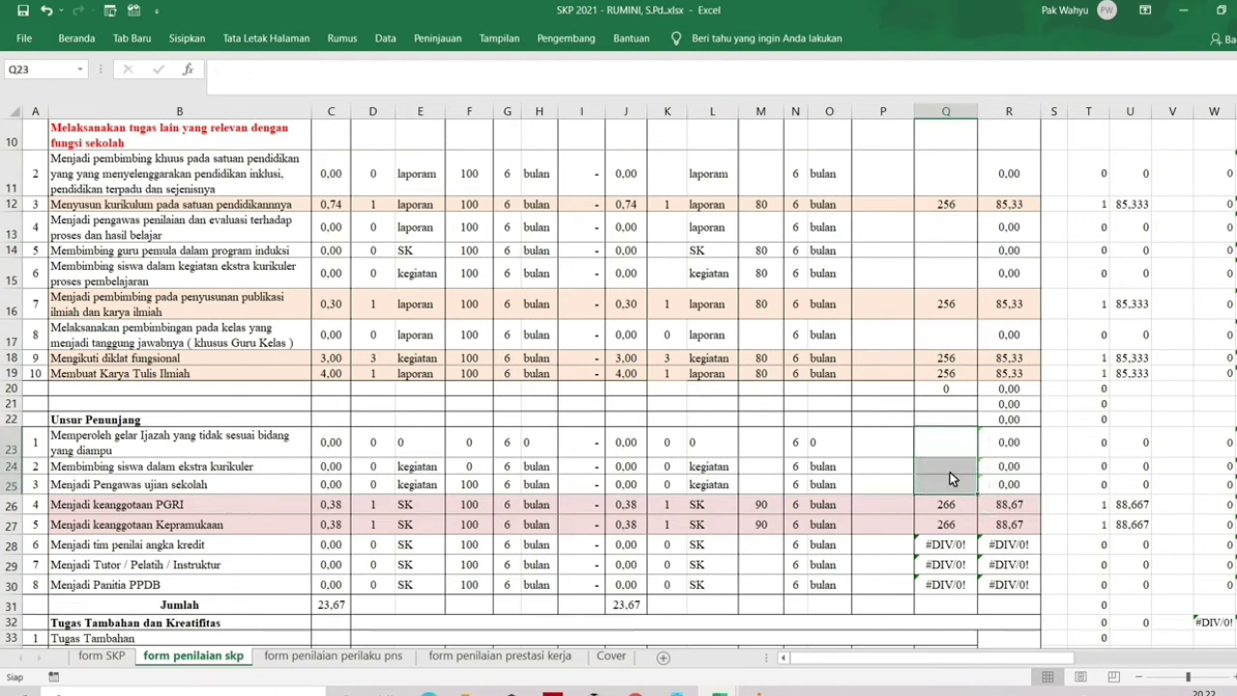
pyautogui.moveTo(948, 544); pyautogui.dragTo(947, 587)
pyautogui.press('Delete')
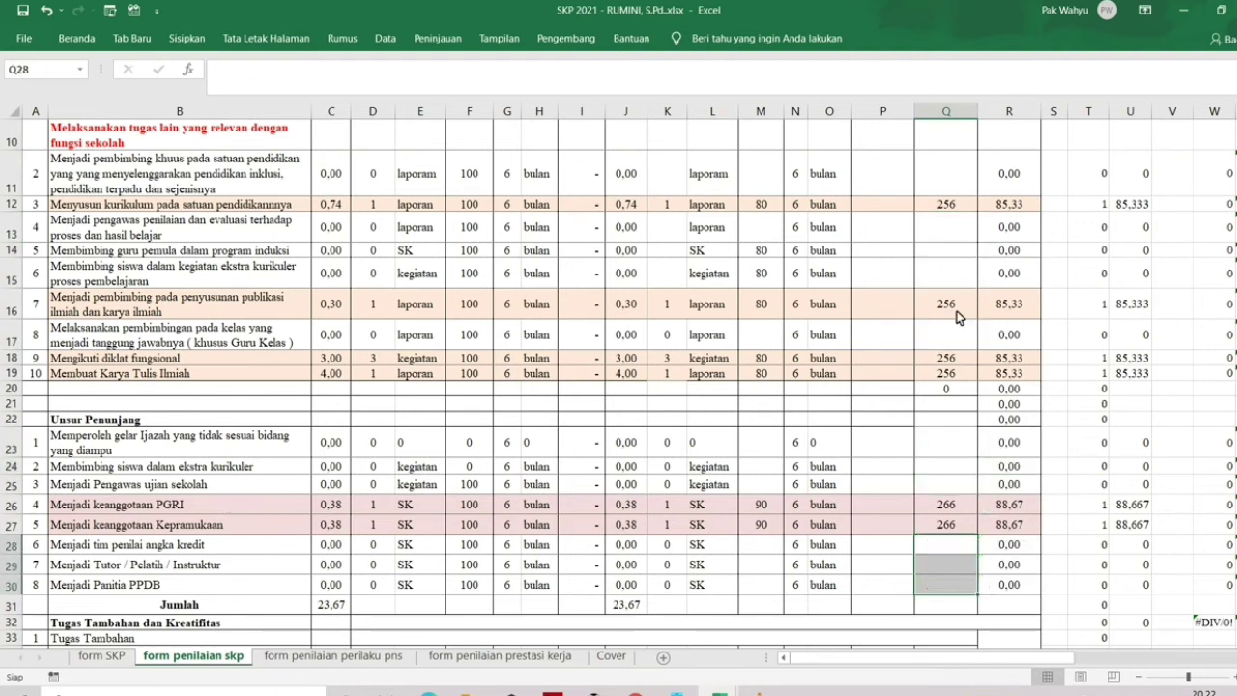
# Check the Nilai Capaian SKP score and its rating formula in R44, and review the activity rows above.
pyautogui.scroll(-4, 947, 257)
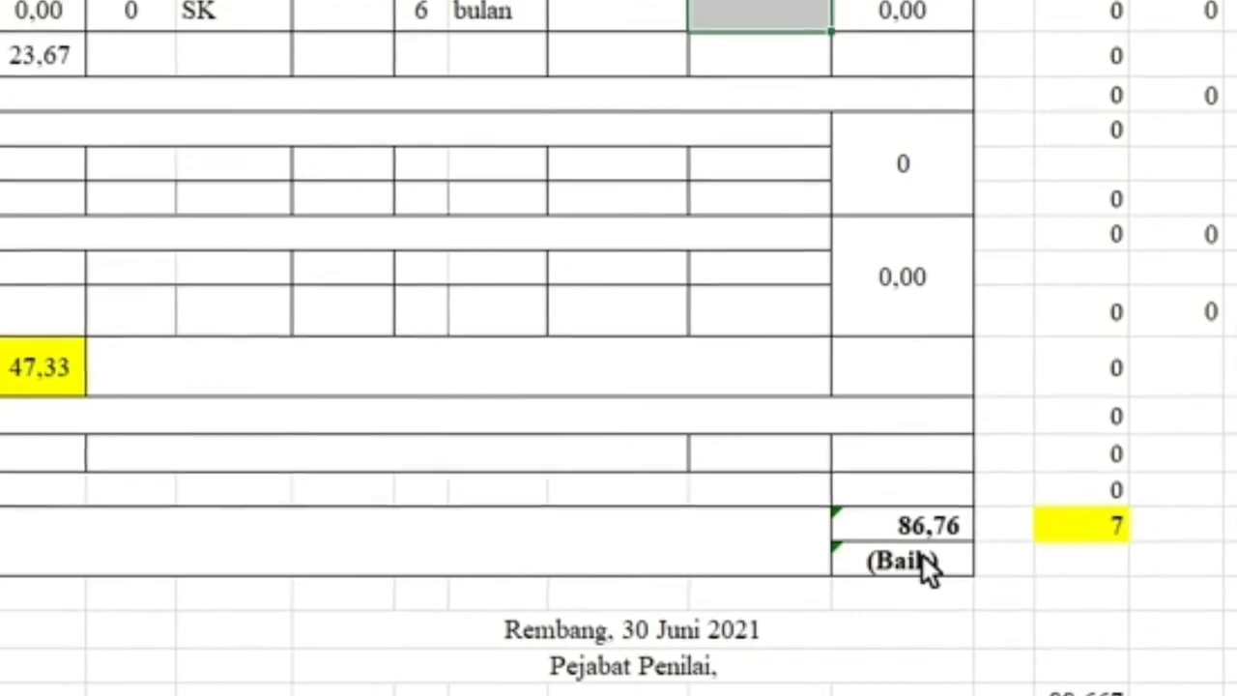
pyautogui.click(923, 557)
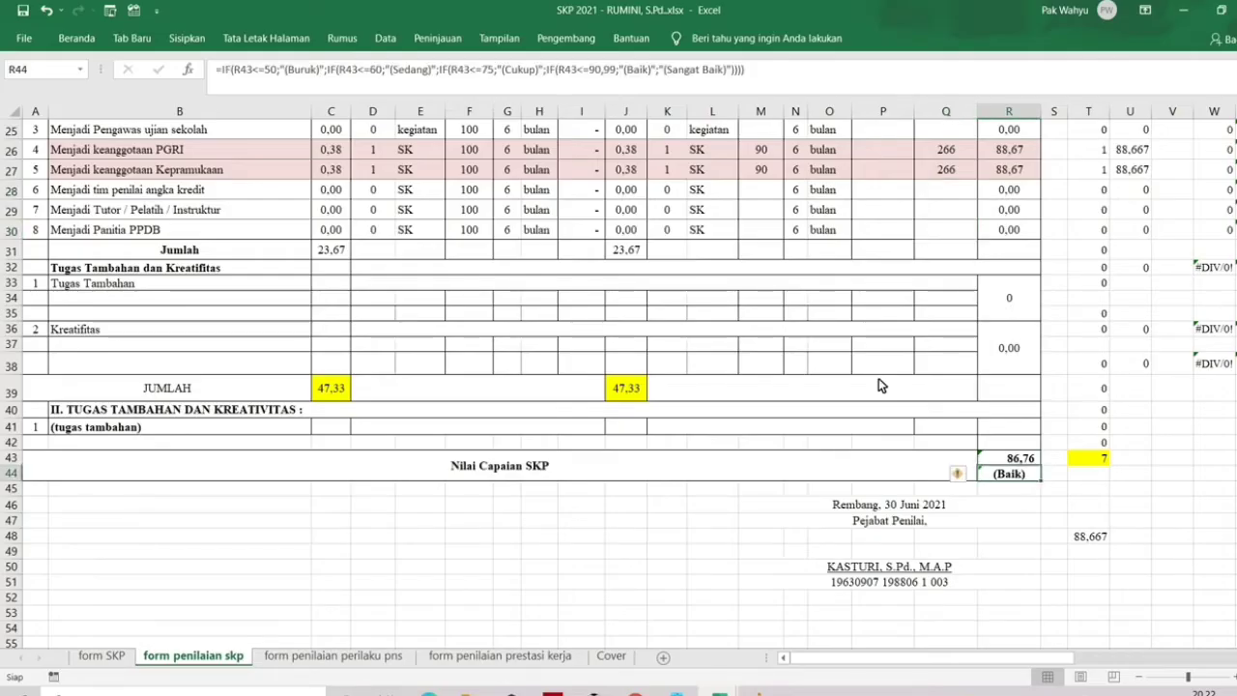
pyautogui.scroll(5, 699, 342)
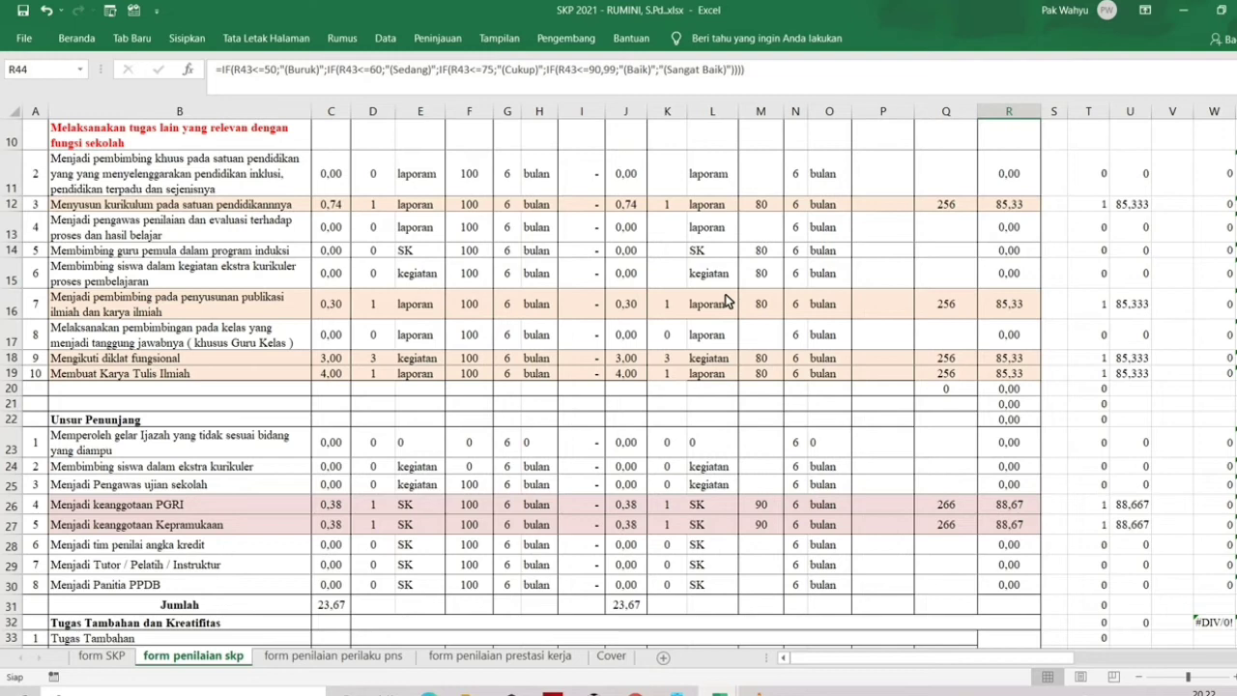
pyautogui.scroll(-3, 556, 440)
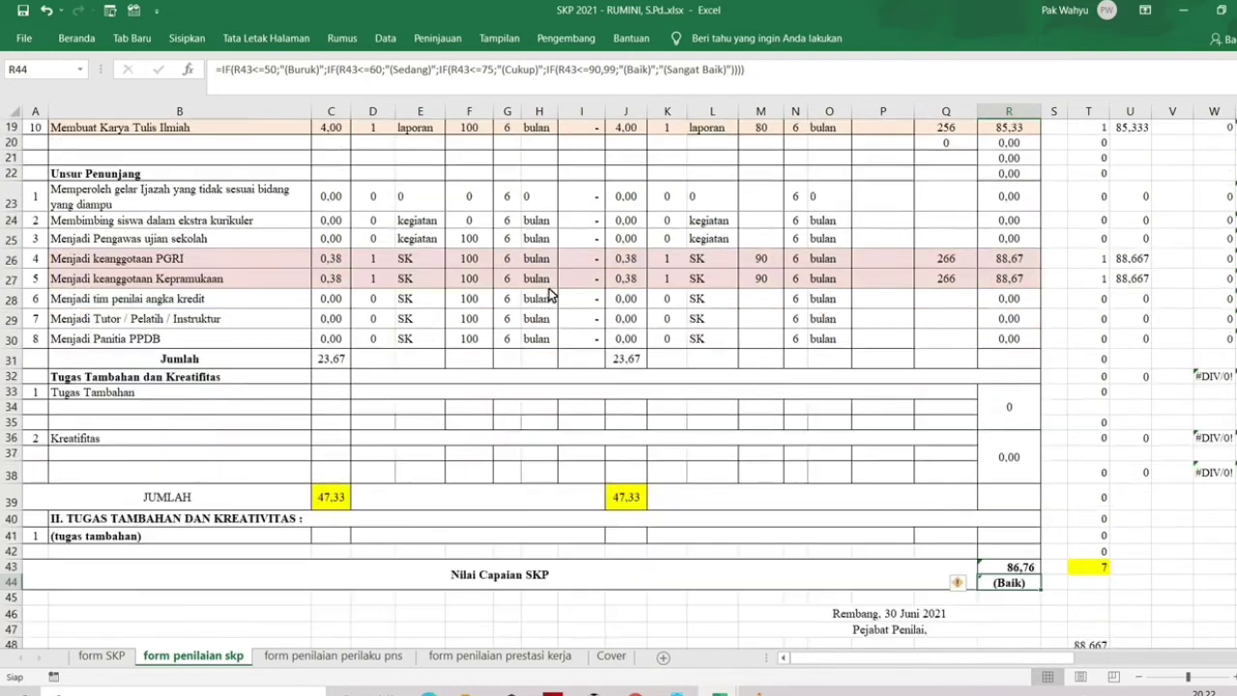
pyautogui.scroll(5, 410, 443)
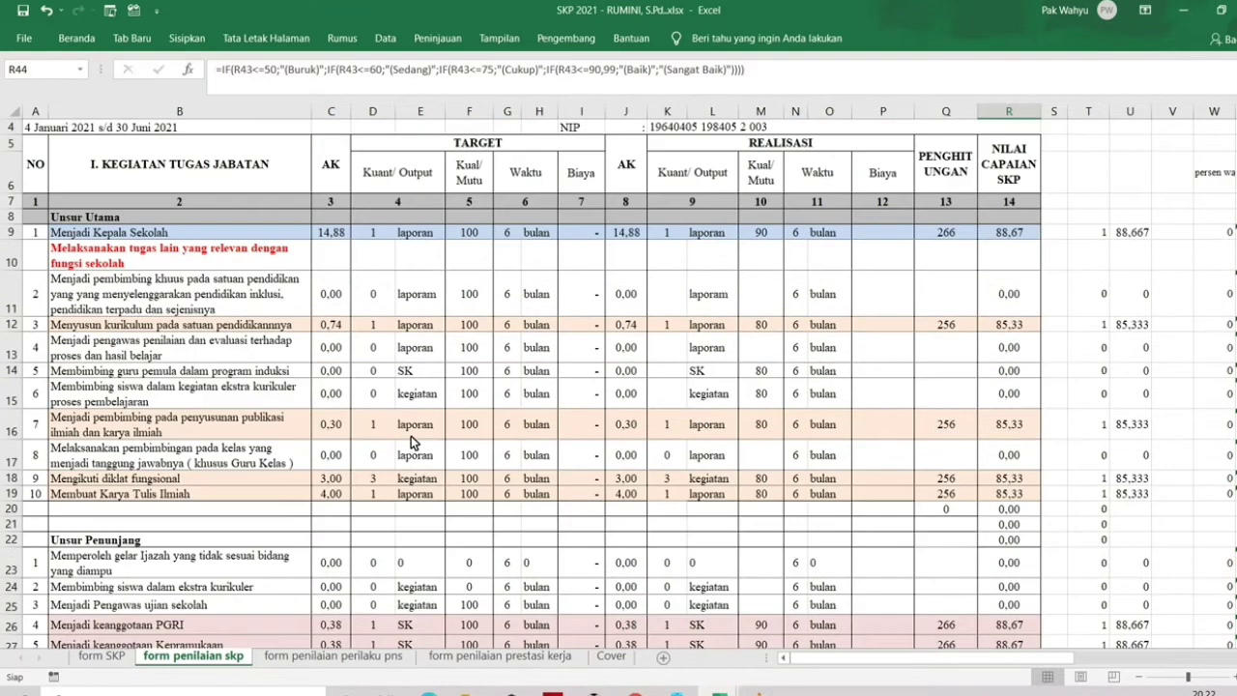
pyautogui.scroll(-4, 412, 437)
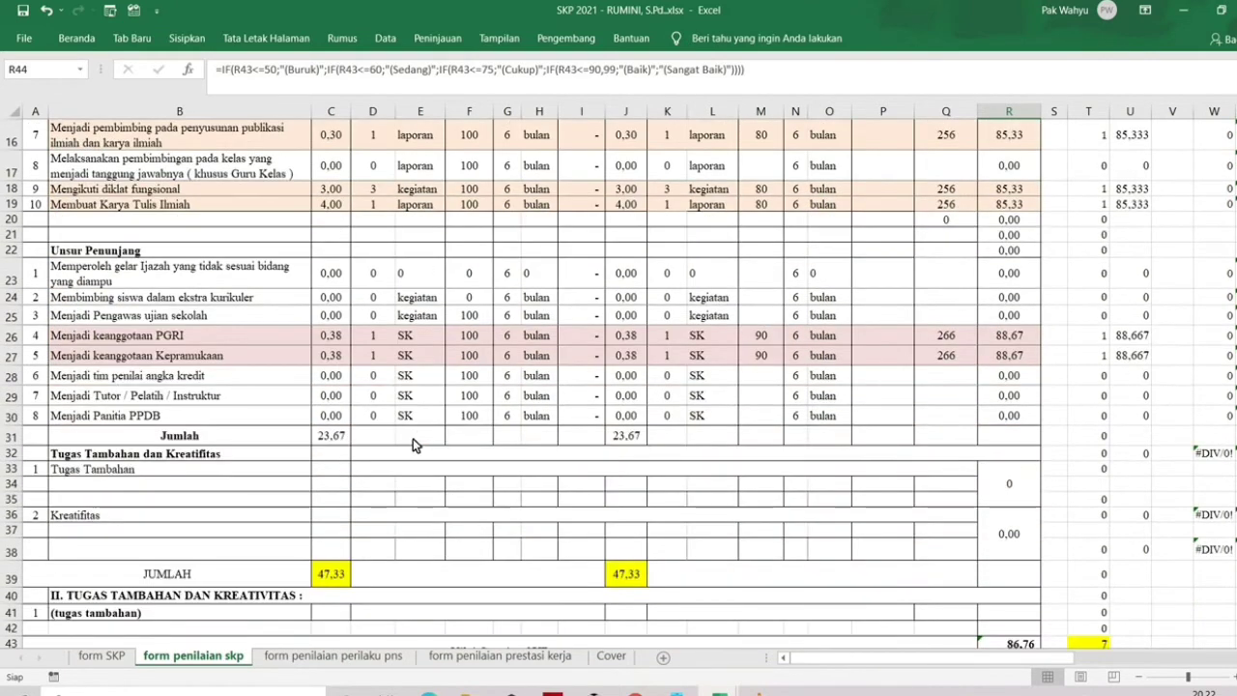
pyautogui.scroll(4, 238, 349)
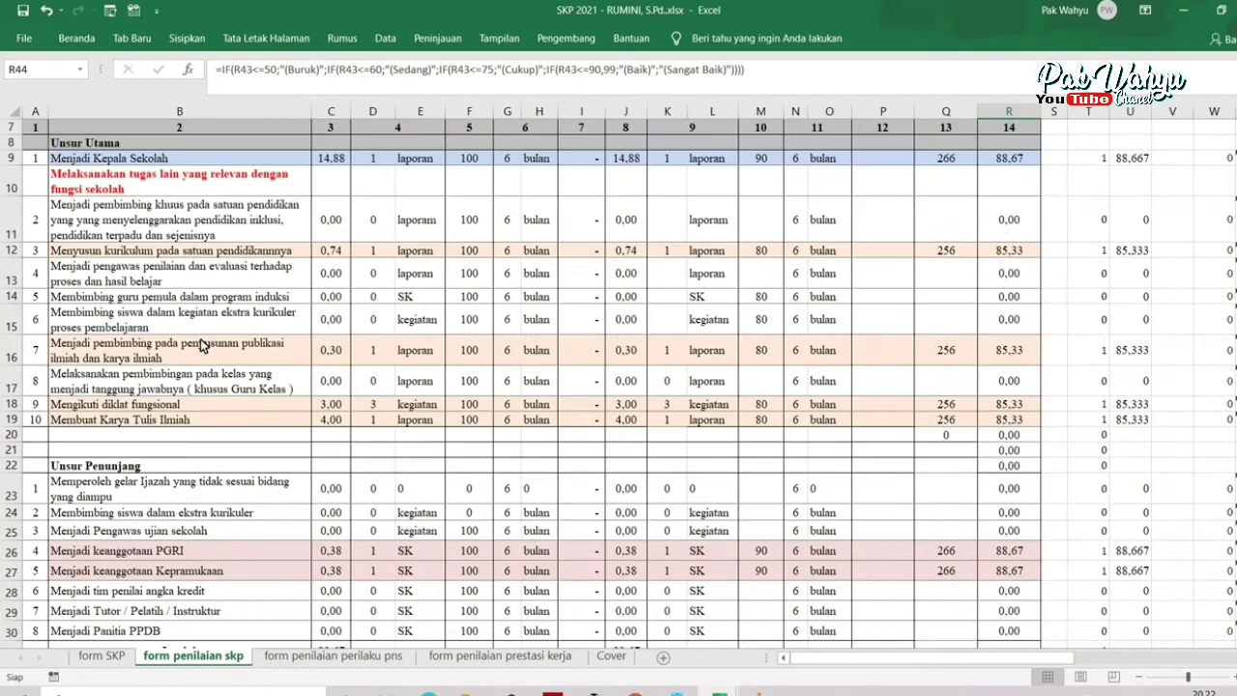
# On the form SKP sheet, hide the unused Unsur Utama activity rows 14, 16 to 18 and 20.
pyautogui.click(99, 657)
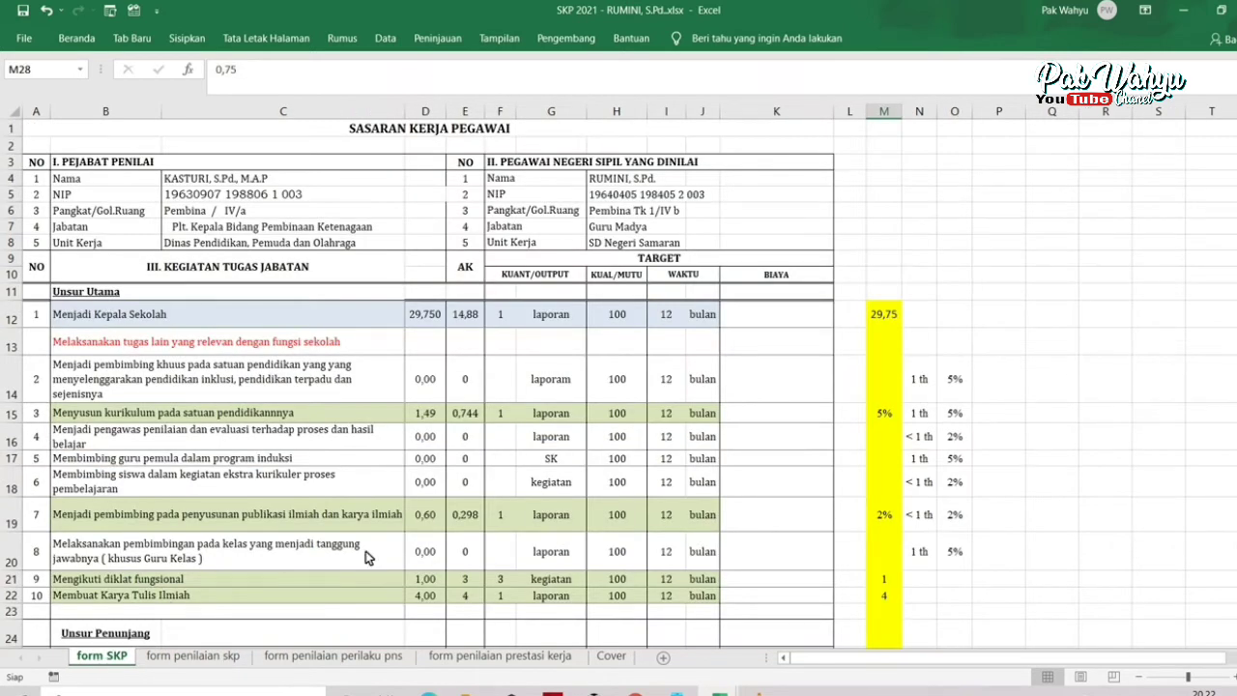
pyautogui.scroll(-3, 235, 543)
pyautogui.scroll(3, 200, 517)
pyautogui.click(13, 376)
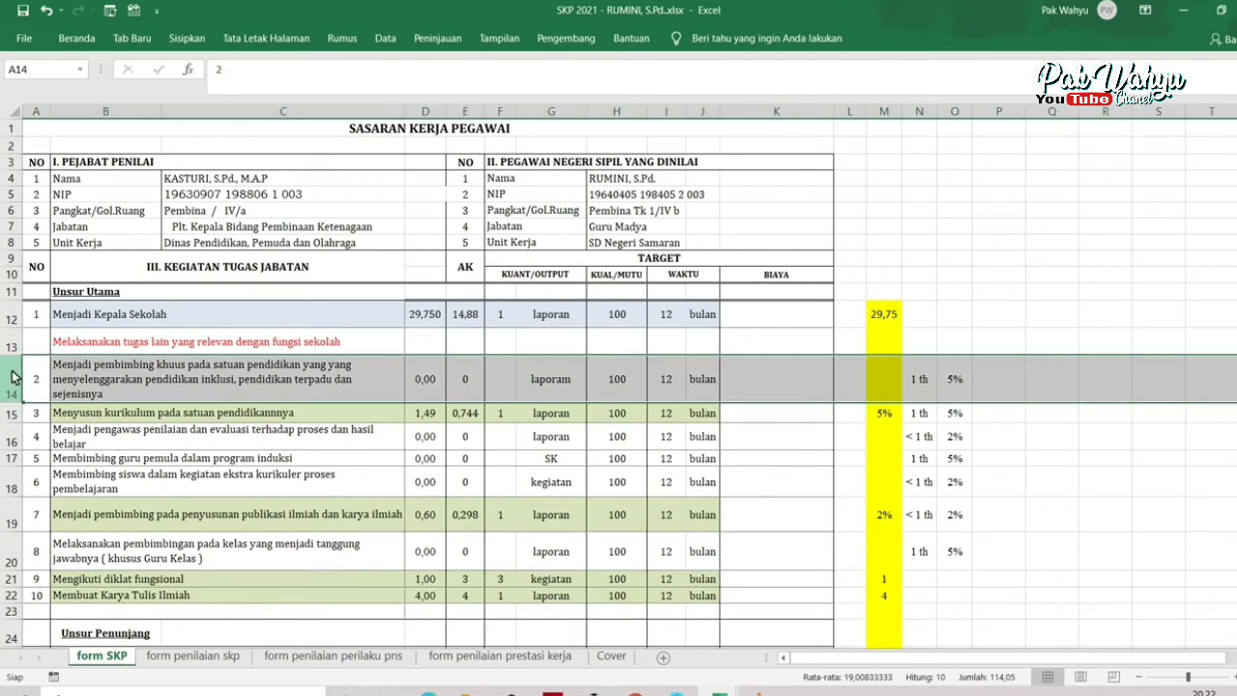
pyautogui.rightClick(14, 377)
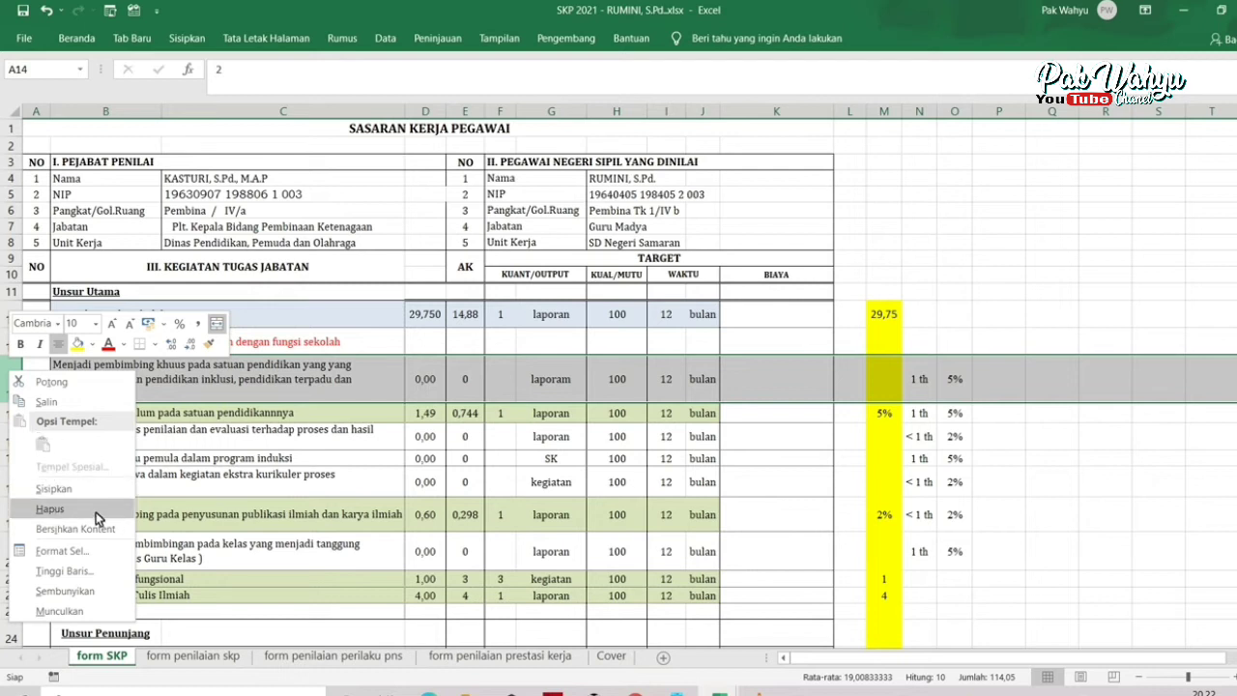
pyautogui.click(78, 597)
pyautogui.moveTo(14, 382); pyautogui.dragTo(19, 436)
pyautogui.rightClick(19, 436)
pyautogui.click(65, 650)
pyautogui.rightClick(34, 433)
pyautogui.click(10, 441)
pyautogui.rightClick(14, 437)
pyautogui.click(48, 651)
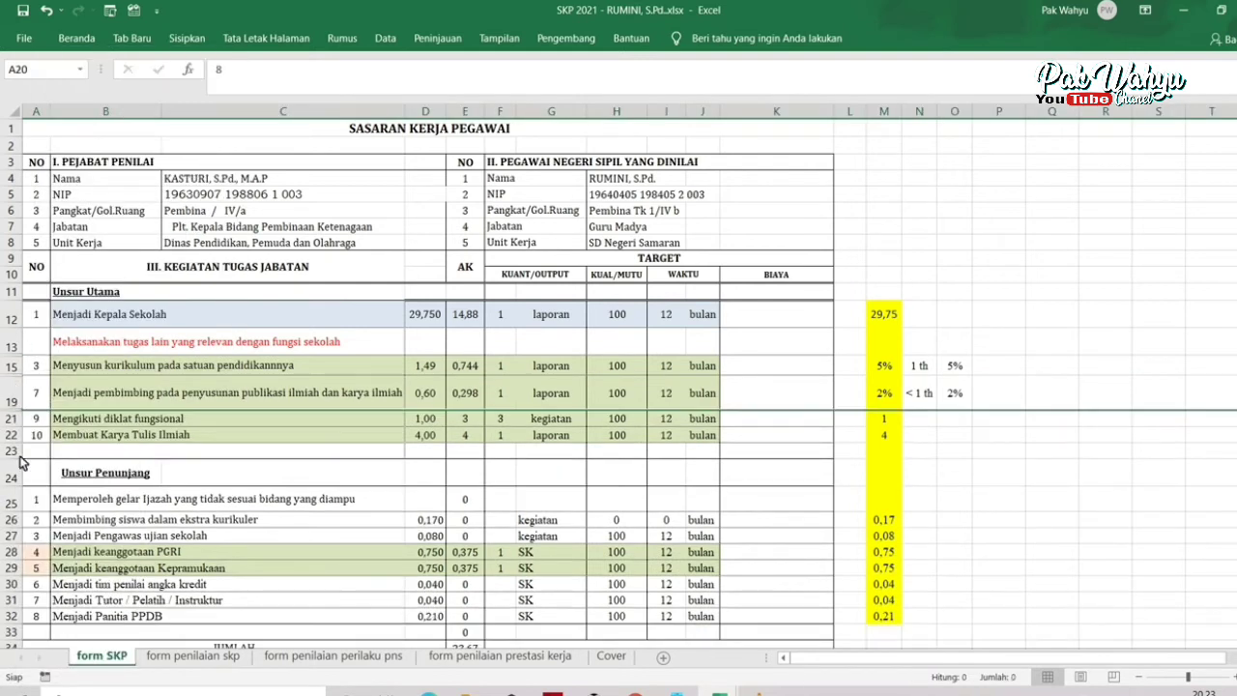
# Hide the unused Unsur Penunjang activity rows 25 to 27 and 30 to 32 on form SKP.
pyautogui.moveTo(14, 498); pyautogui.dragTo(18, 559)
pyautogui.rightClick(18, 538)
pyautogui.click(60, 504)
pyautogui.rightClick(17, 559)
pyautogui.click(66, 525)
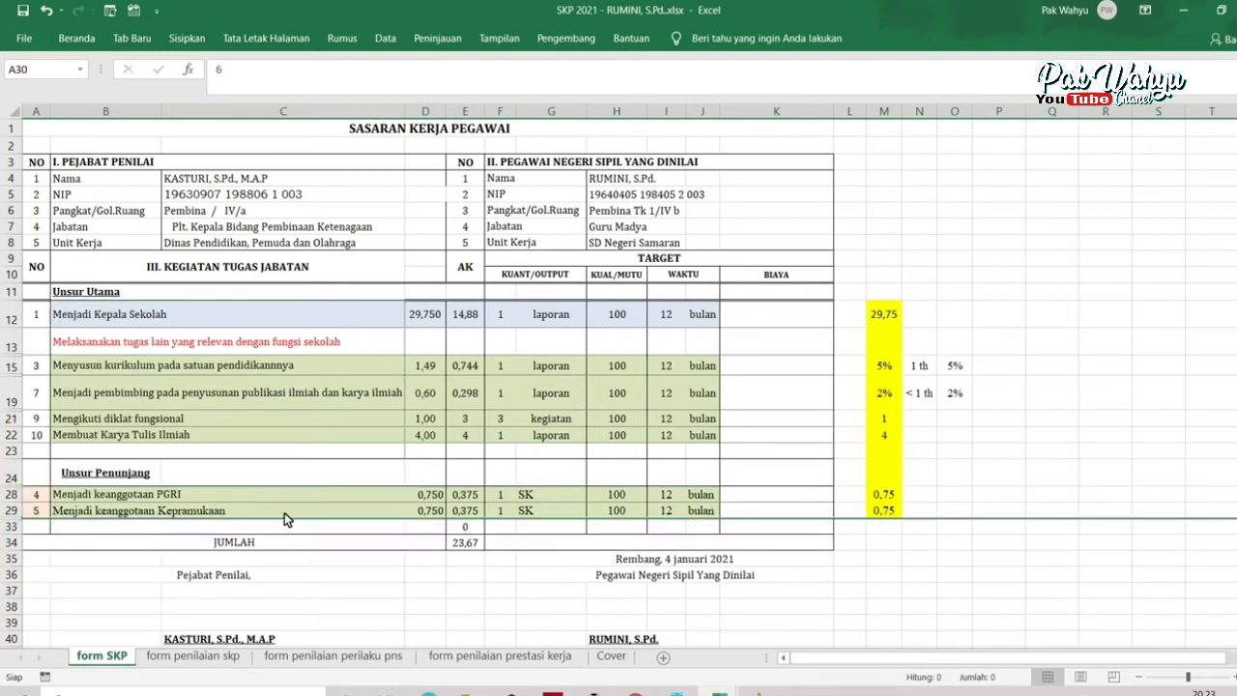
# Renumber the remaining Unsur Utama activities in A15, A19, A21 and A22 as 2, 3, 4 and 5.
pyautogui.click(303, 407)
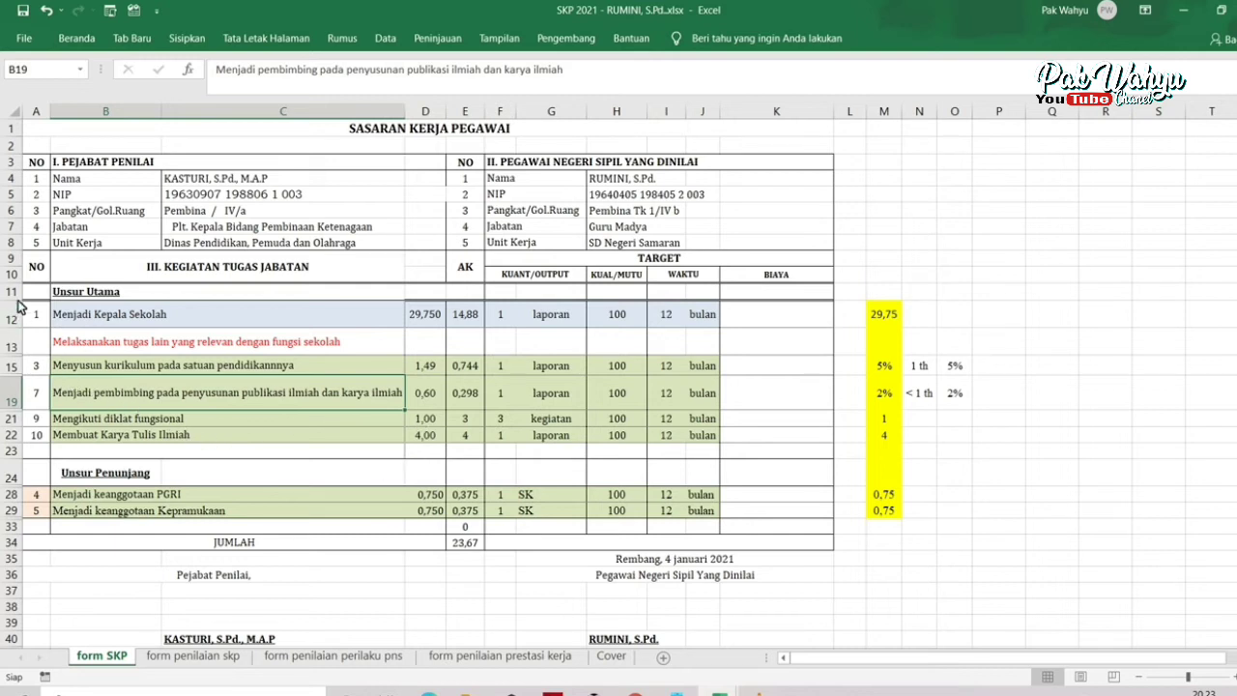
pyautogui.click(38, 367)
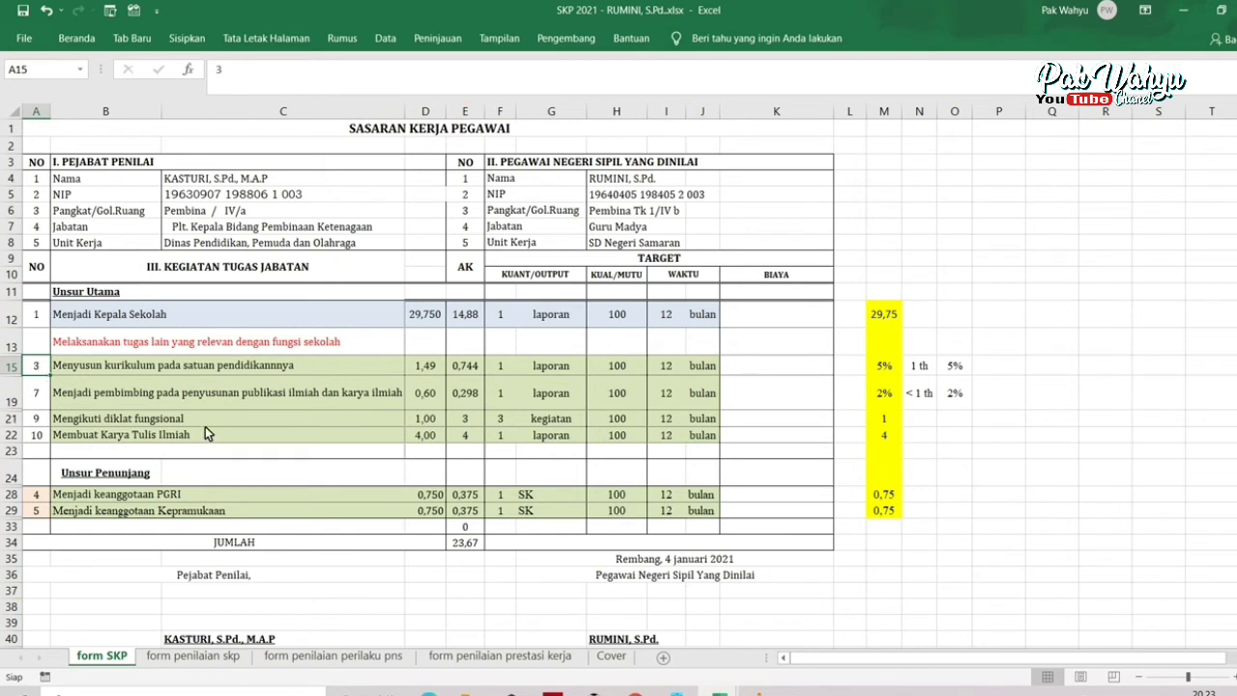
pyautogui.write('2')
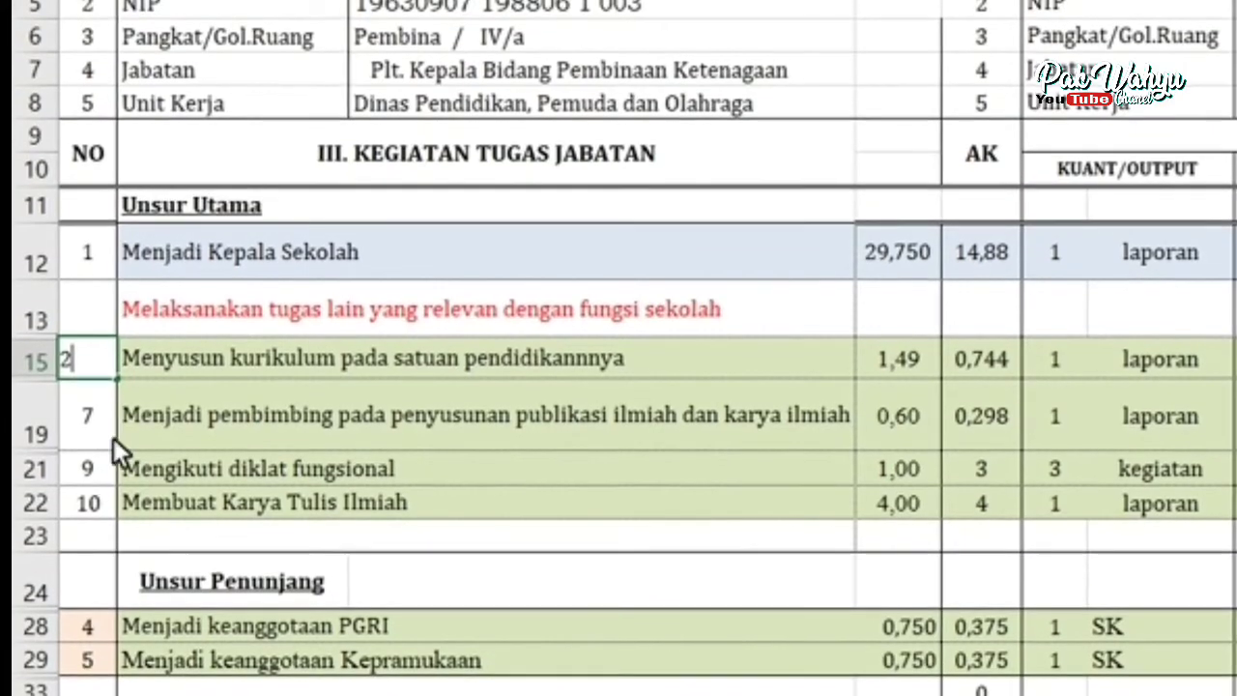
pyautogui.click(101, 415)
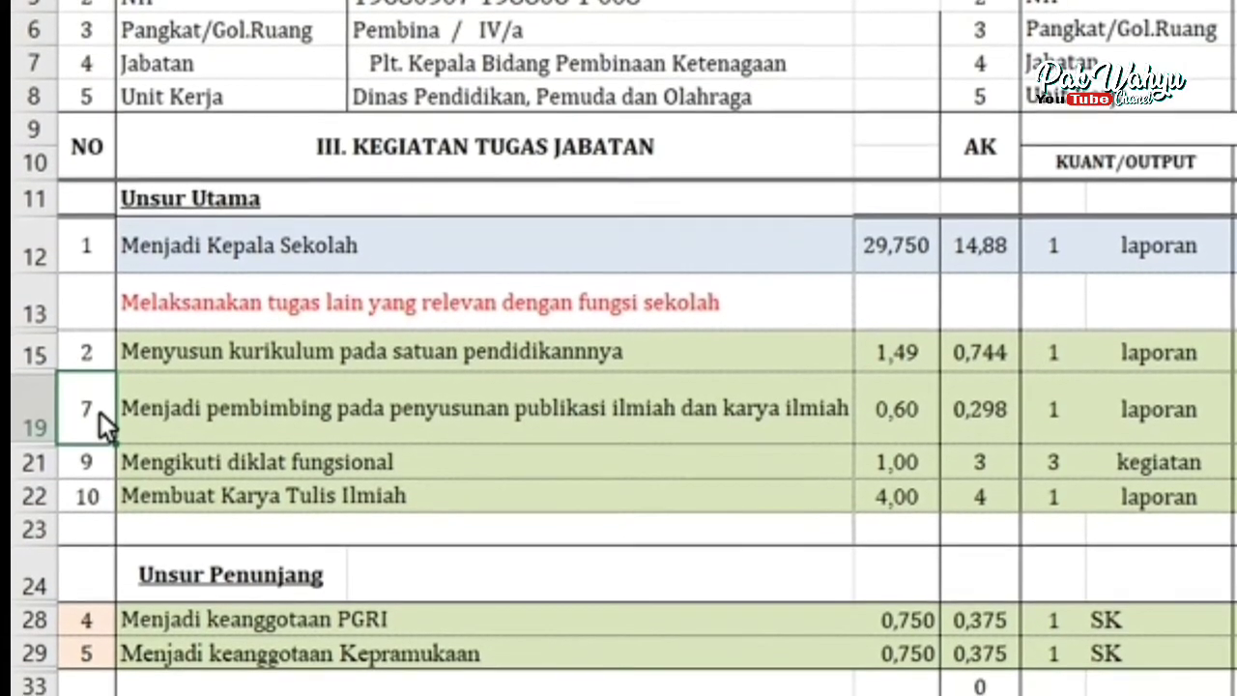
pyautogui.write('3')
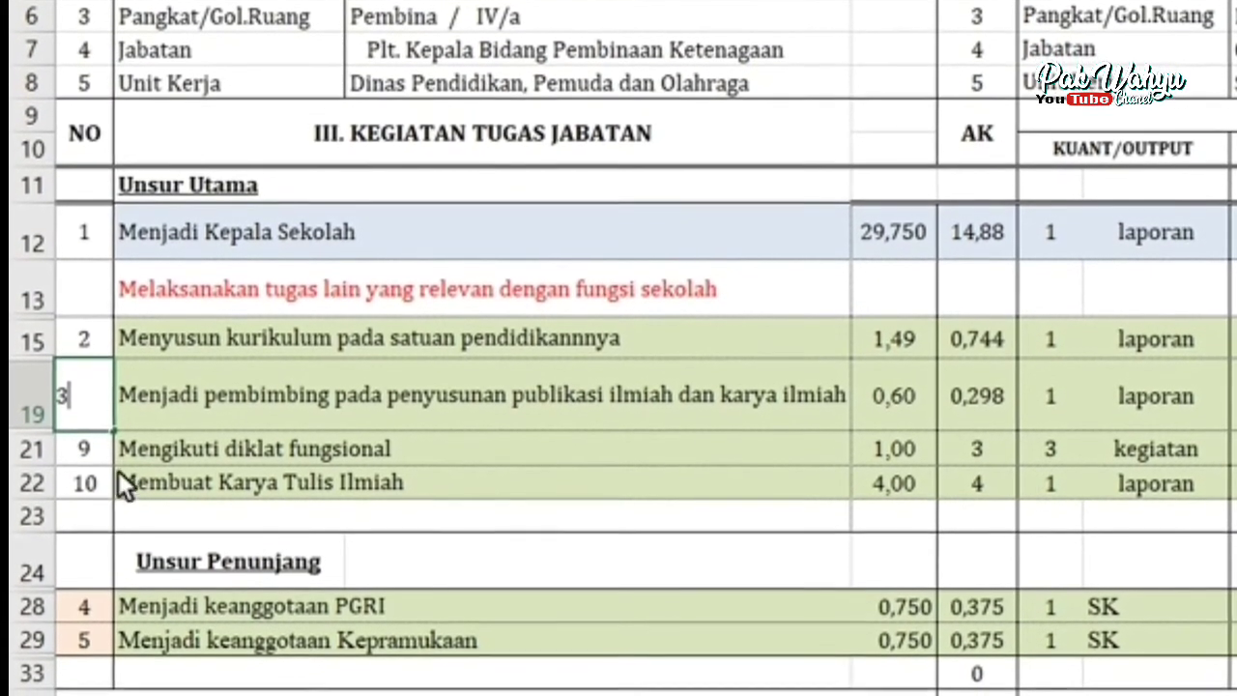
pyautogui.click(97, 456)
pyautogui.write('4')
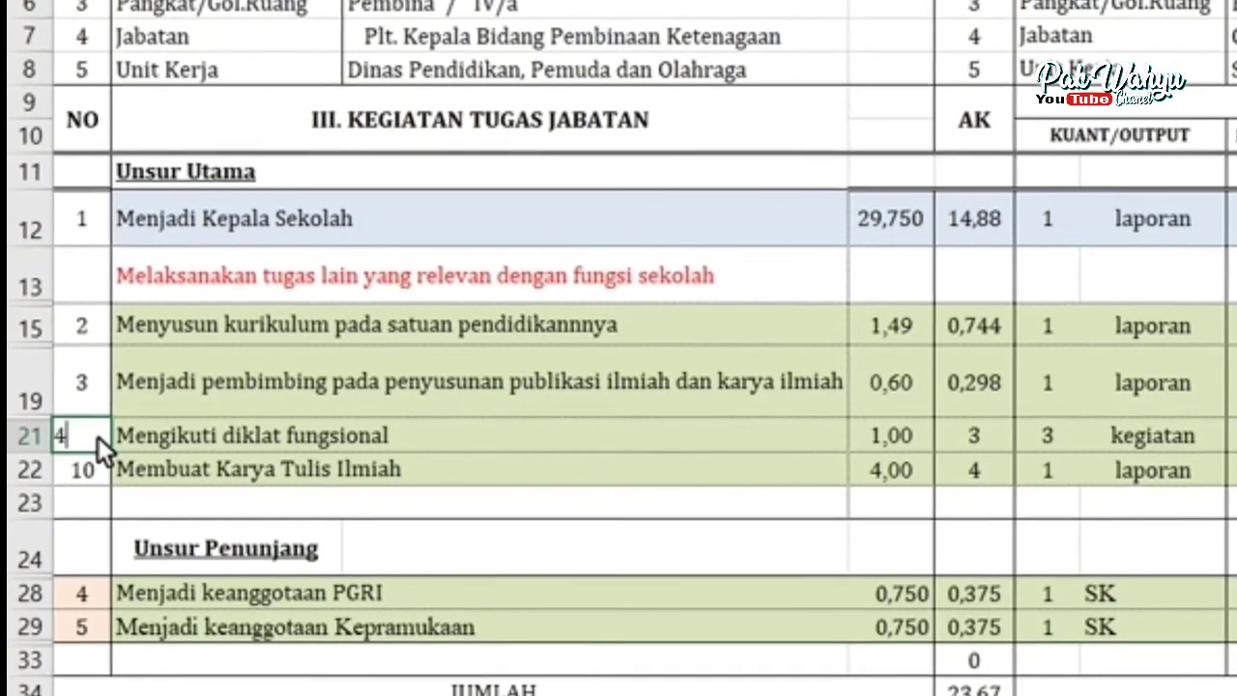
pyautogui.click(93, 466)
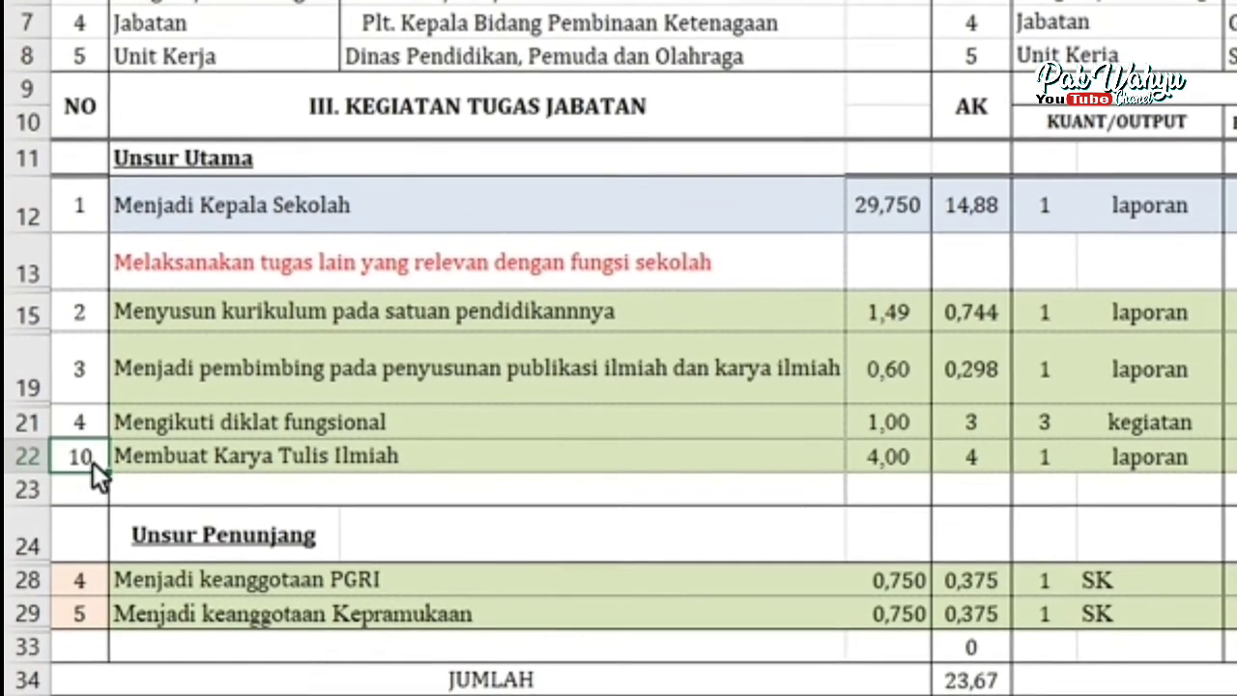
pyautogui.write('5')
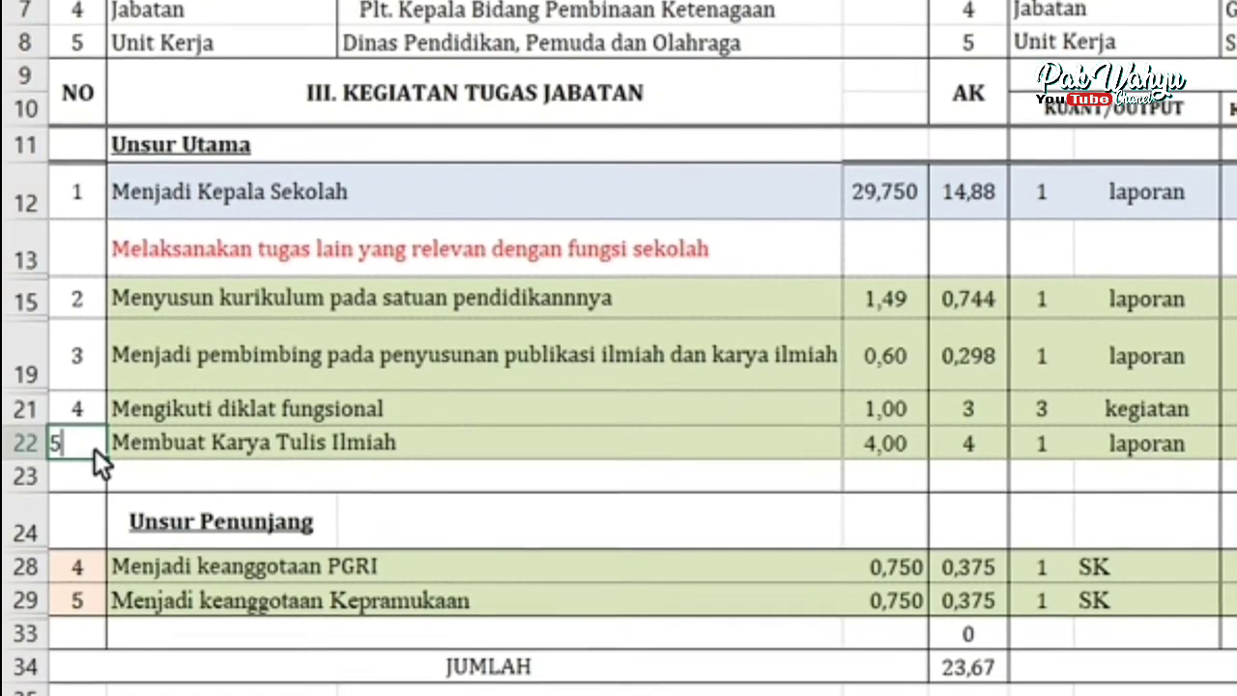
# Renumber the Unsur Penunjang activities Menjadi keanggotaan PGRI and Menjadi keanggotaan Kepramukaan as 1 and 2.
pyautogui.click(90, 565)
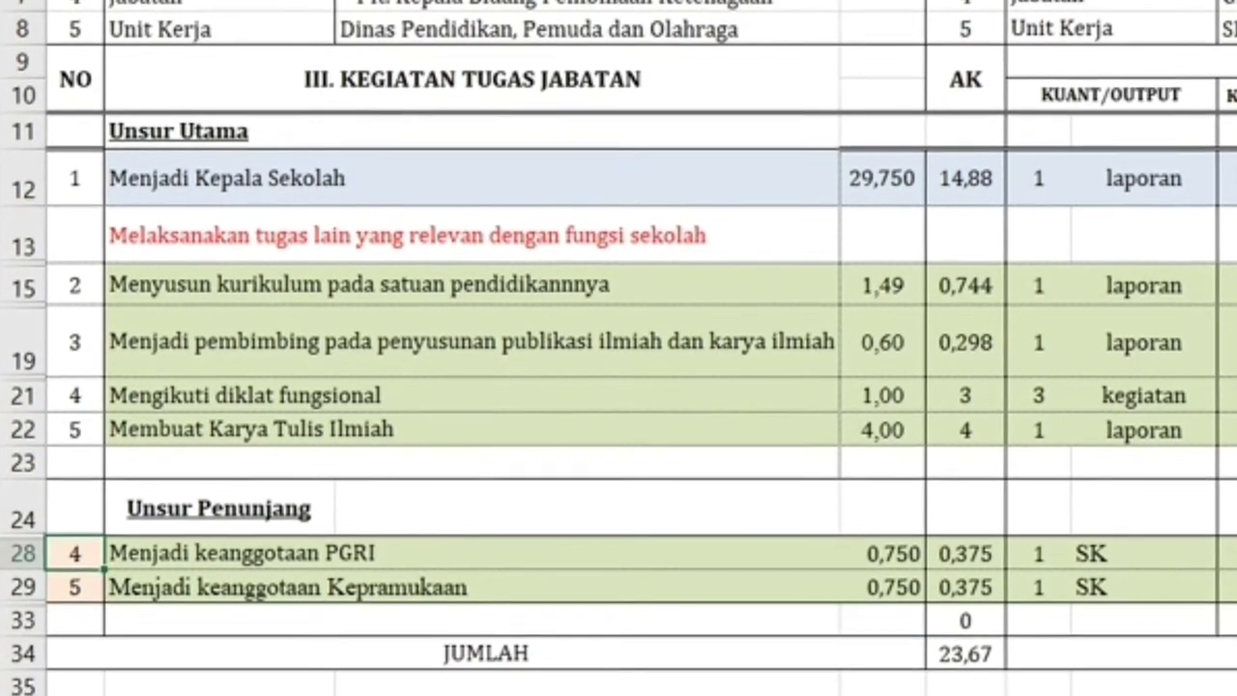
pyautogui.write('1')
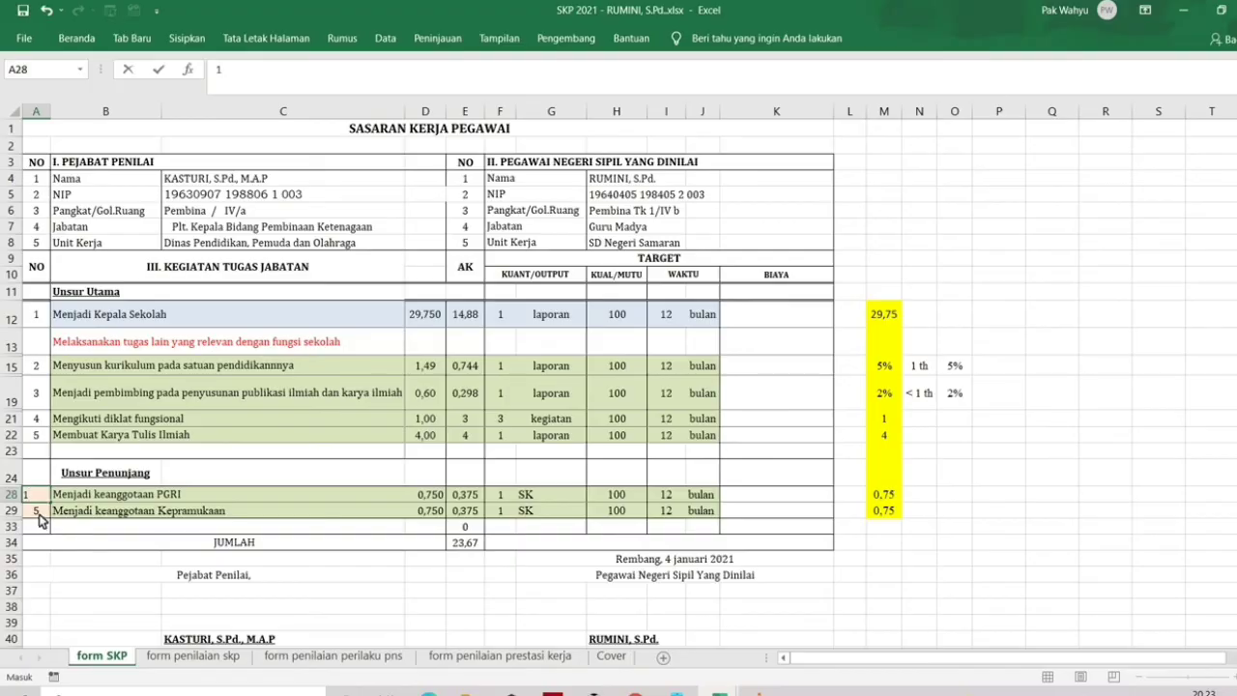
pyautogui.click(41, 513)
pyautogui.write('2')
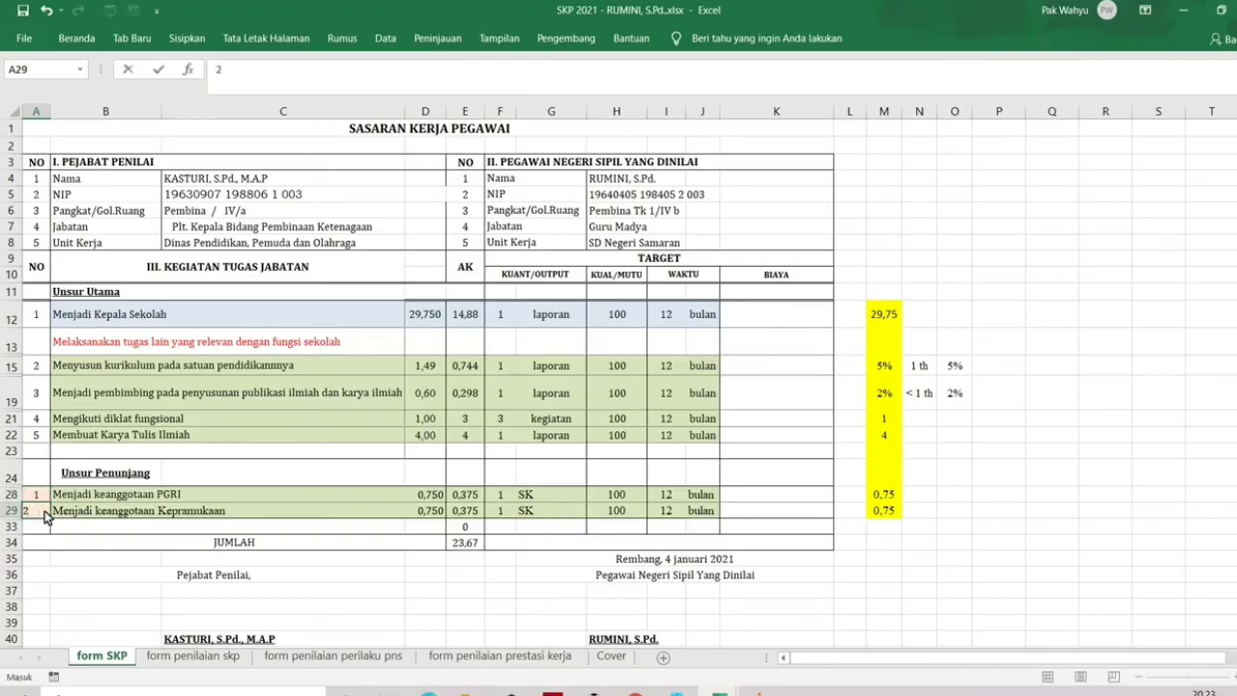
pyautogui.click(309, 607)
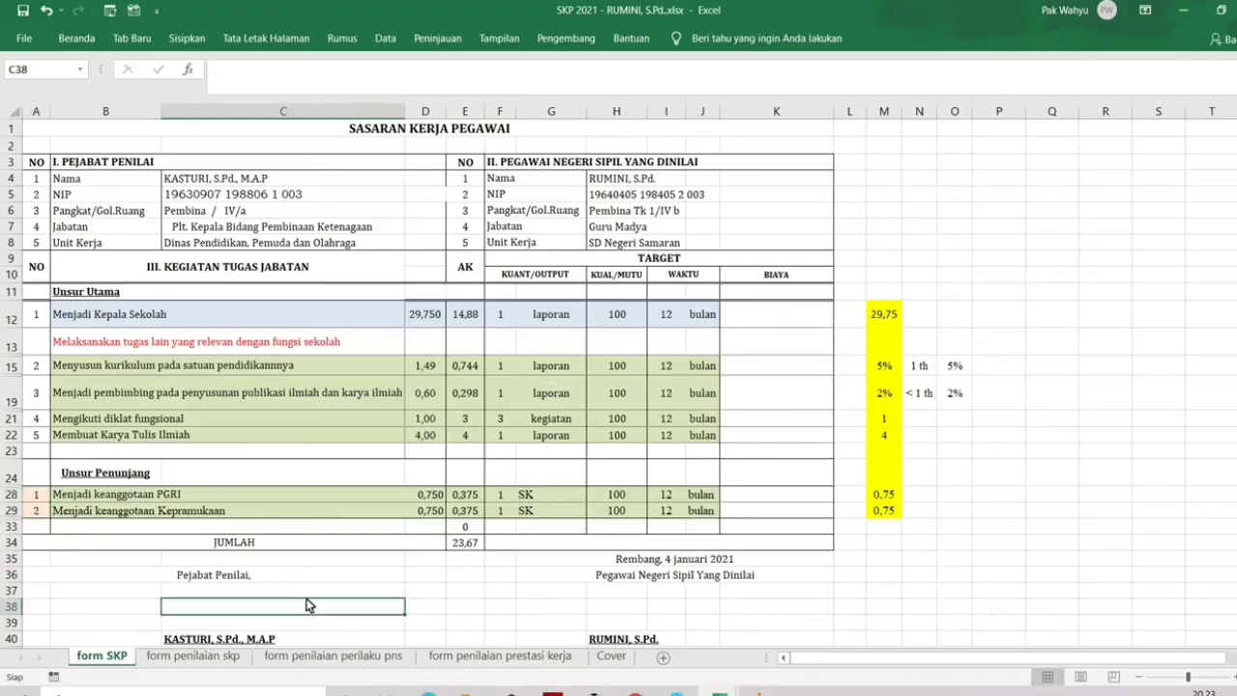
# On the form penilaian skp sheet, hide Unsur Utama rows 10, 11, 13 to 15 and 17.
pyautogui.click(191, 656)
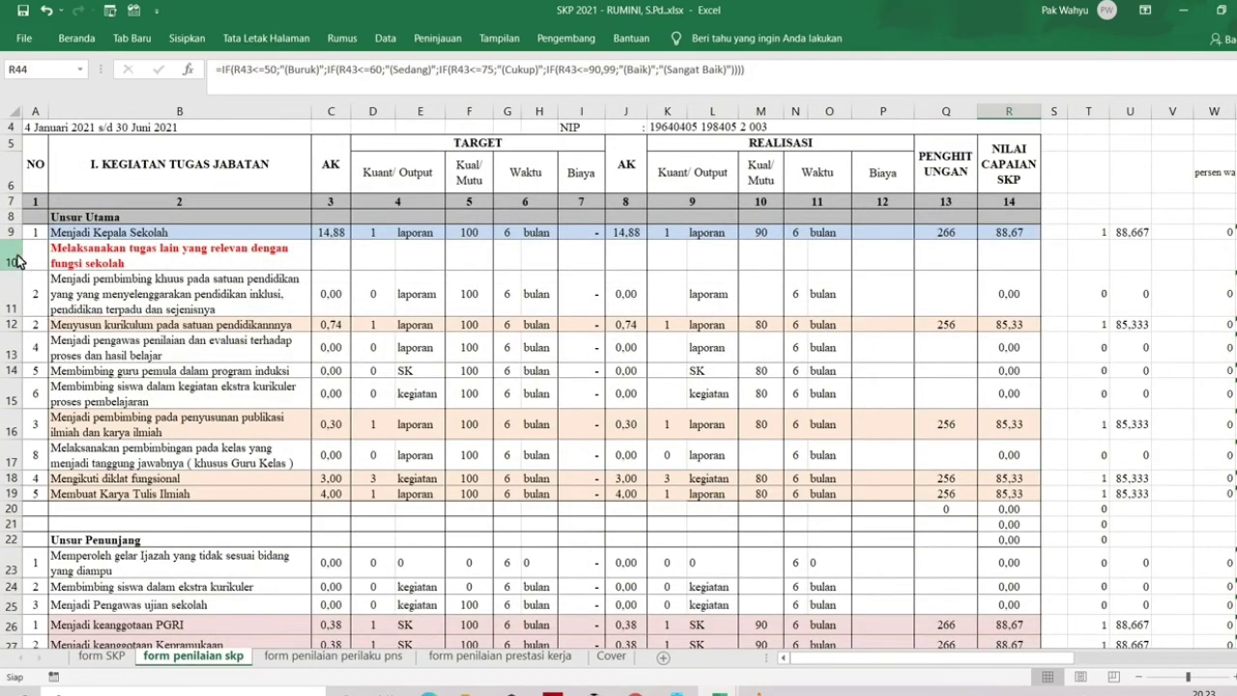
pyautogui.moveTo(18, 261); pyautogui.dragTo(17, 295)
pyautogui.rightClick(17, 295)
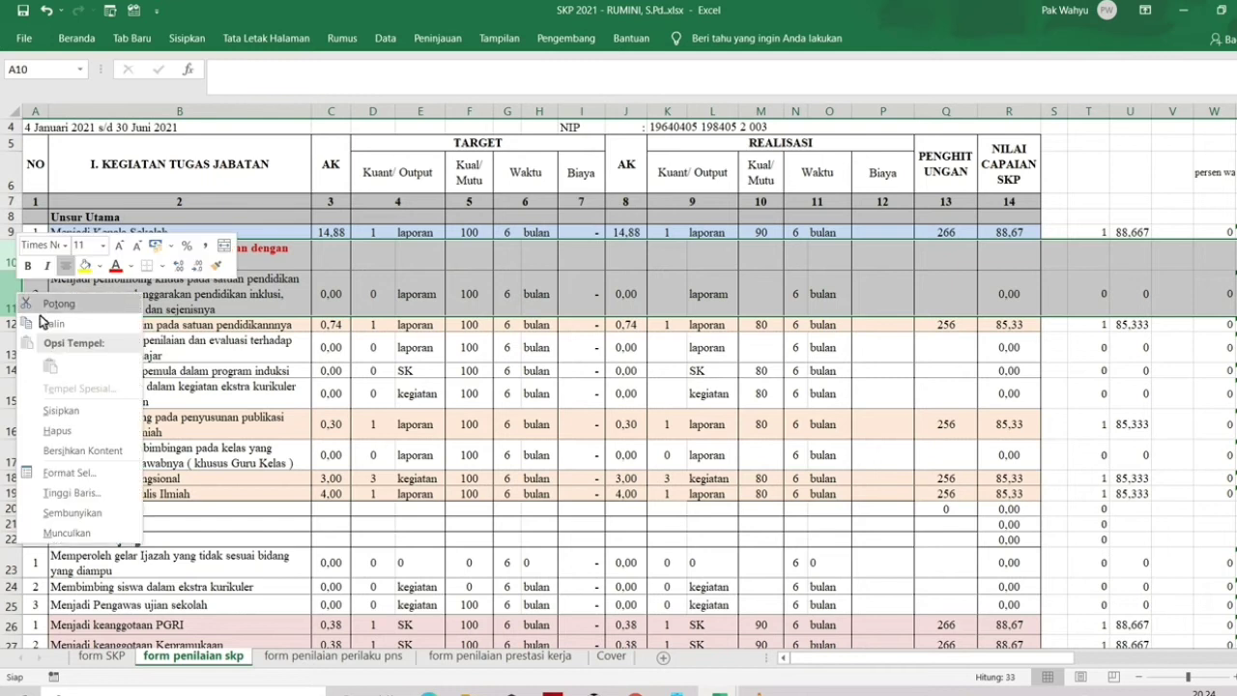
pyautogui.click(72, 512)
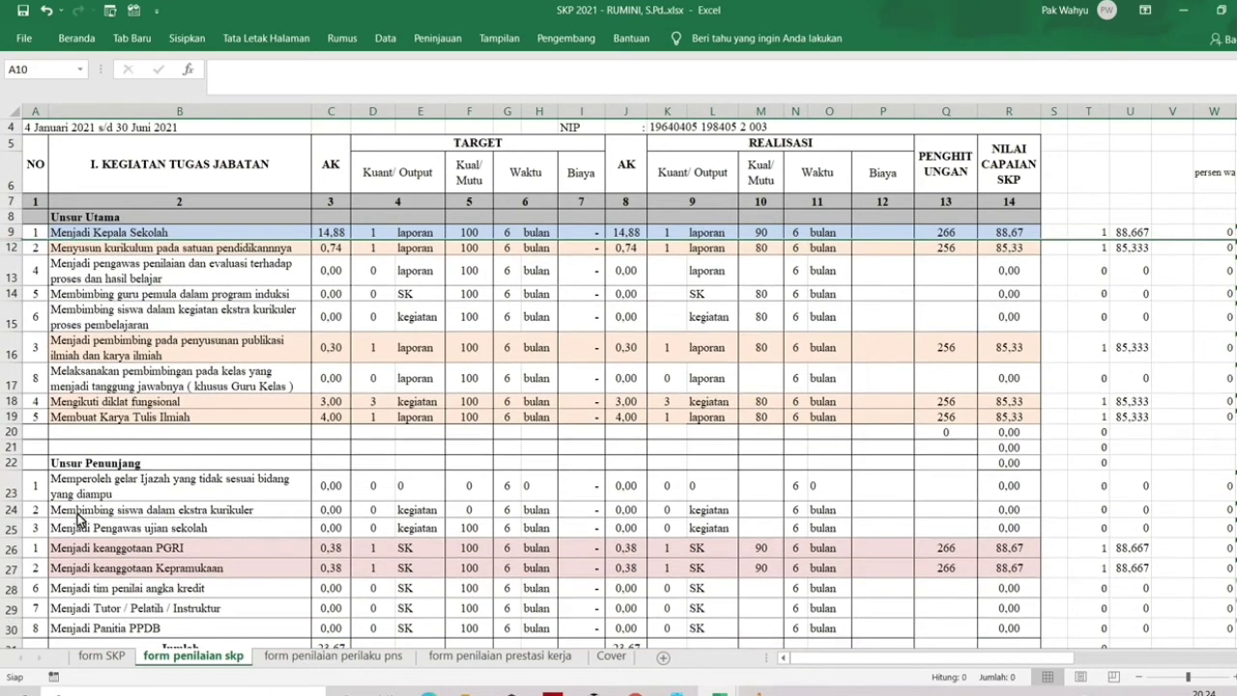
pyautogui.moveTo(17, 270); pyautogui.dragTo(24, 319)
pyautogui.rightClick(21, 322)
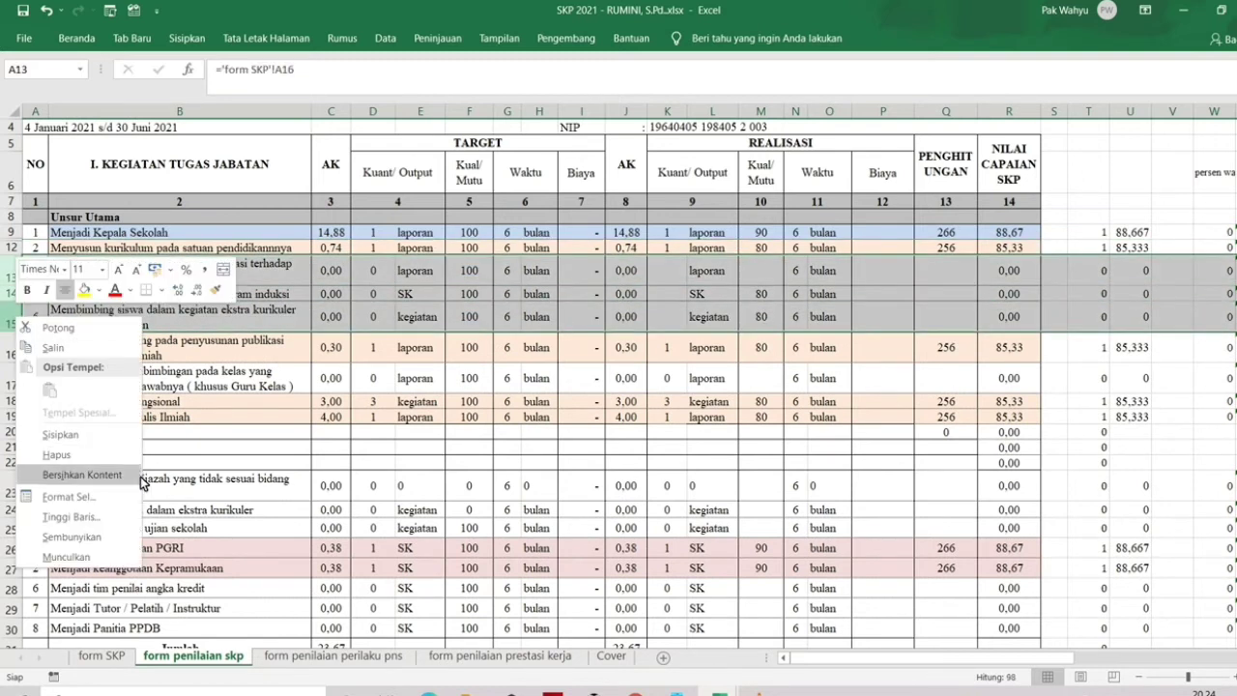
pyautogui.click(87, 546)
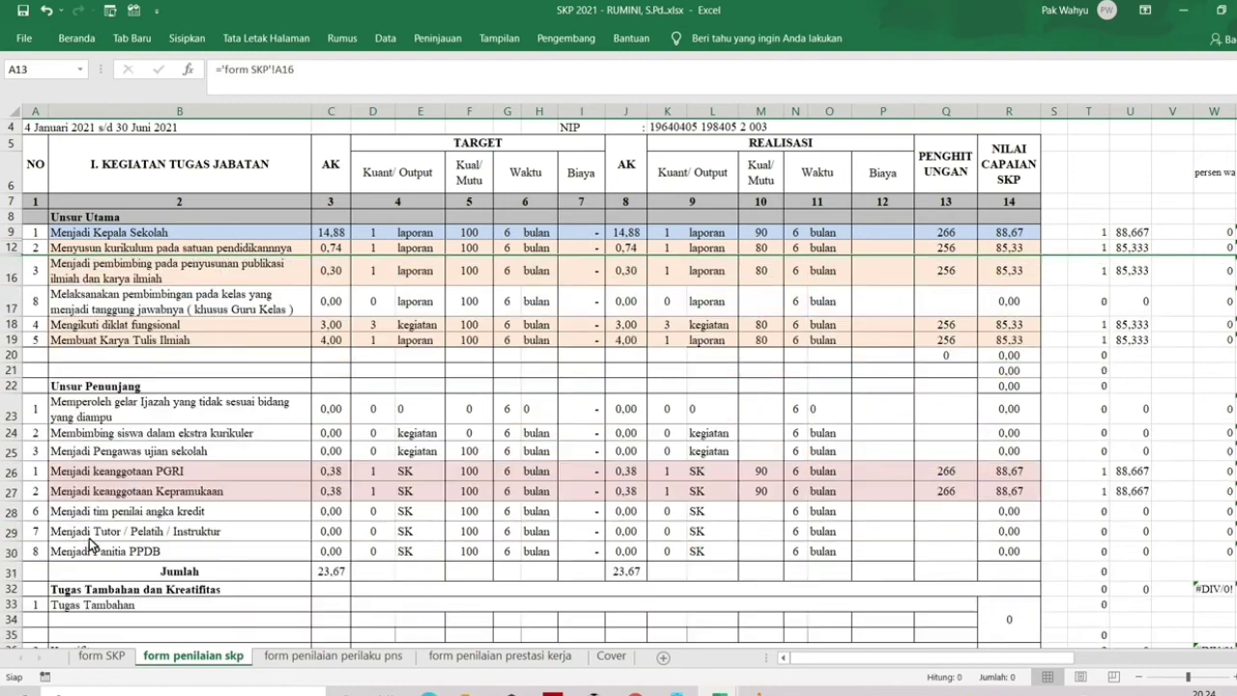
pyautogui.click(18, 310)
pyautogui.rightClick(18, 310)
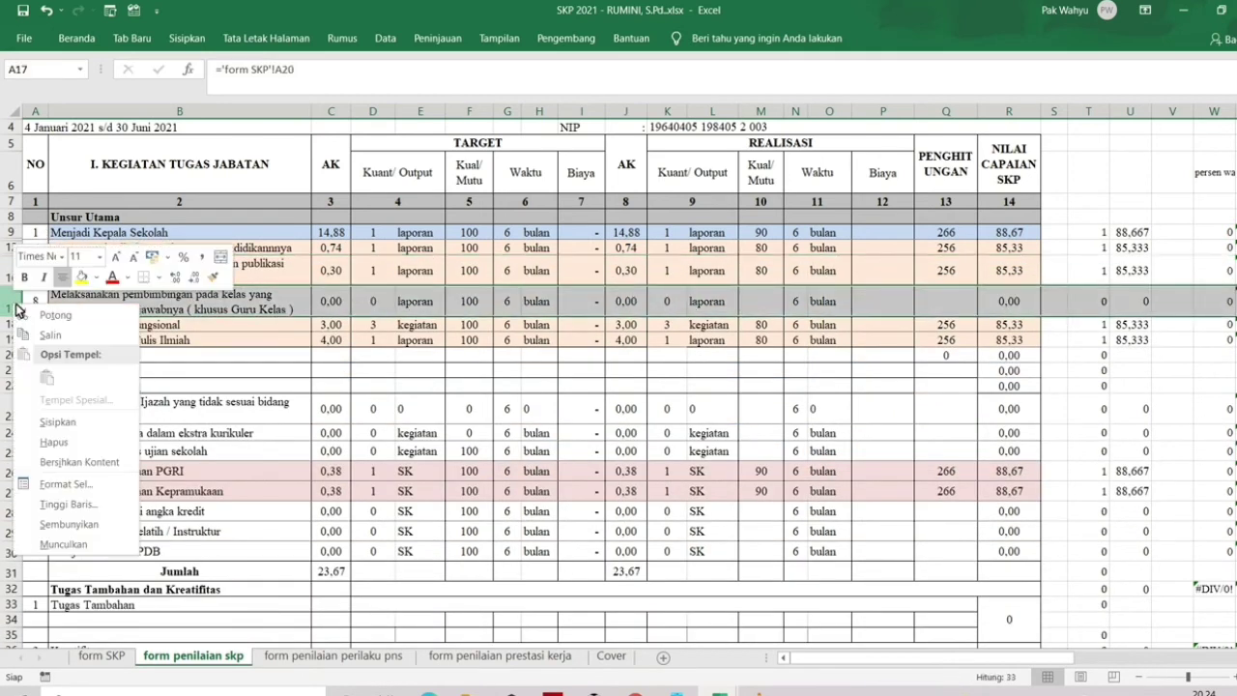
pyautogui.click(59, 525)
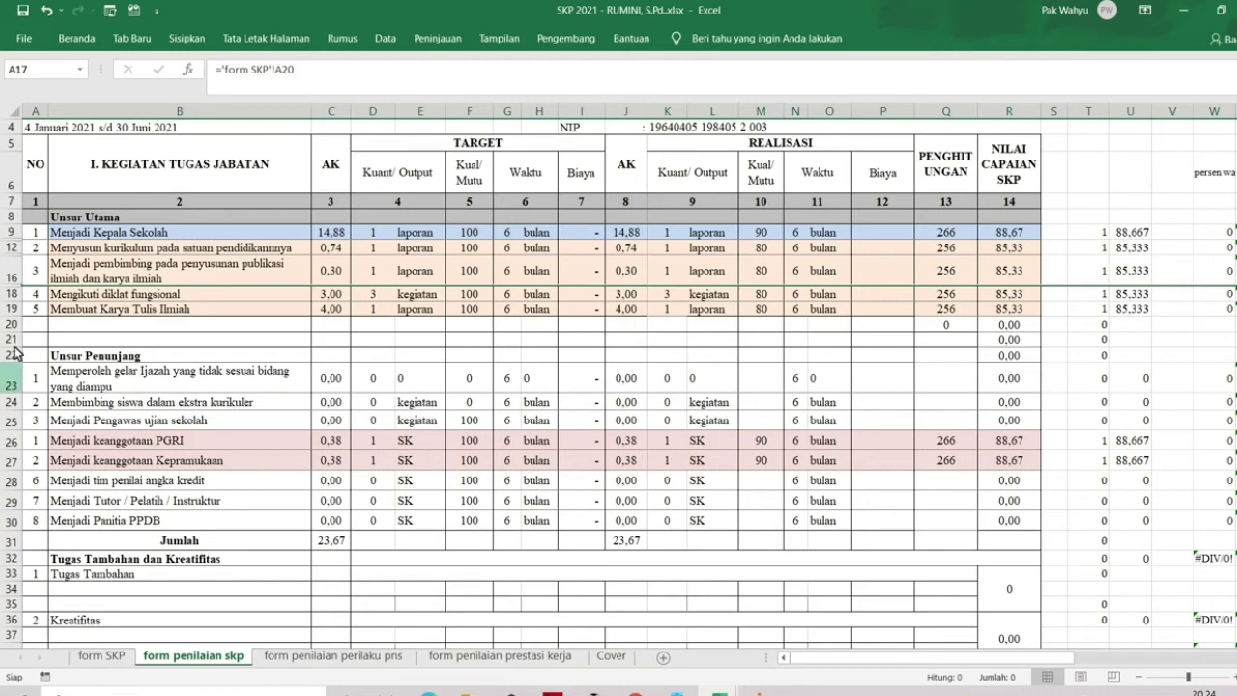
# Hide the unused Unsur Penunjang rows 23 to 25 and 28 to 30 on form penilaian skp.
pyautogui.moveTo(46, 238); pyautogui.dragTo(39, 308)
pyautogui.moveTo(14, 382); pyautogui.dragTo(12, 454)
pyautogui.click(120, 393)
pyautogui.rightClick(21, 422)
pyautogui.click(77, 602)
pyautogui.rightClick(13, 454)
pyautogui.click(77, 420)
pyautogui.click(425, 477)
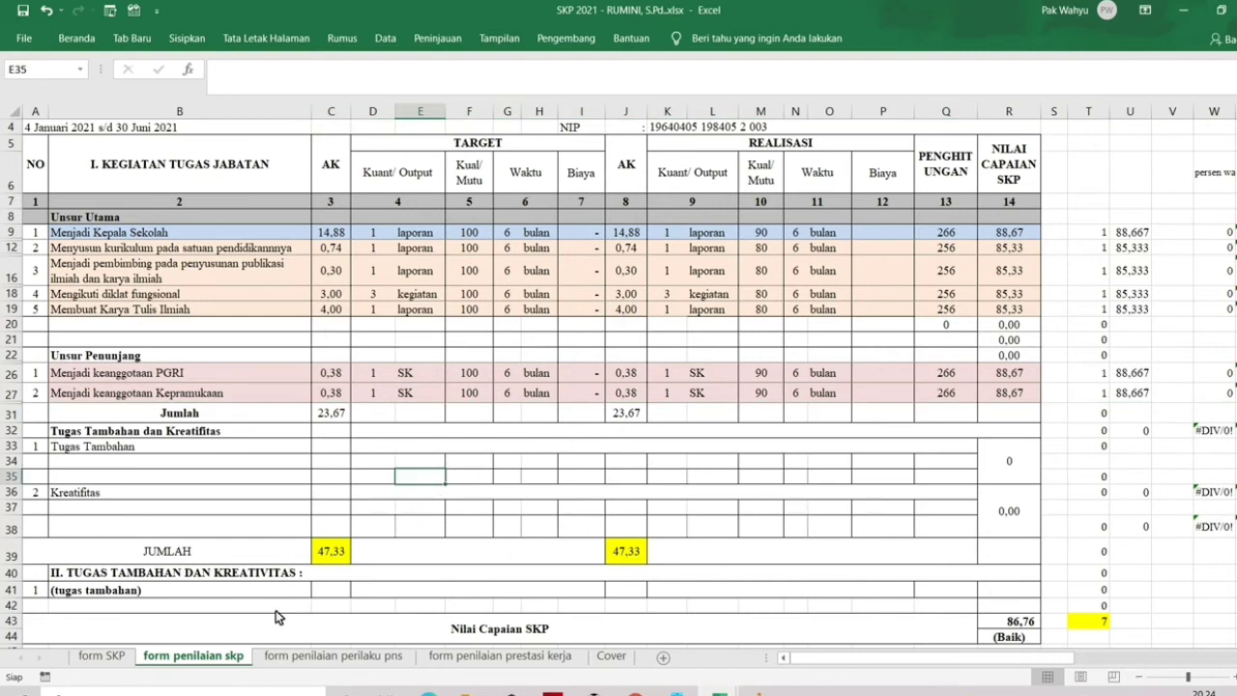
# Examine the behaviour scores from Orientasi Pelayanan to Kepemimpinan and the Nilai Rata-rata rating on form penilaian perilaku pns.
pyautogui.click(326, 657)
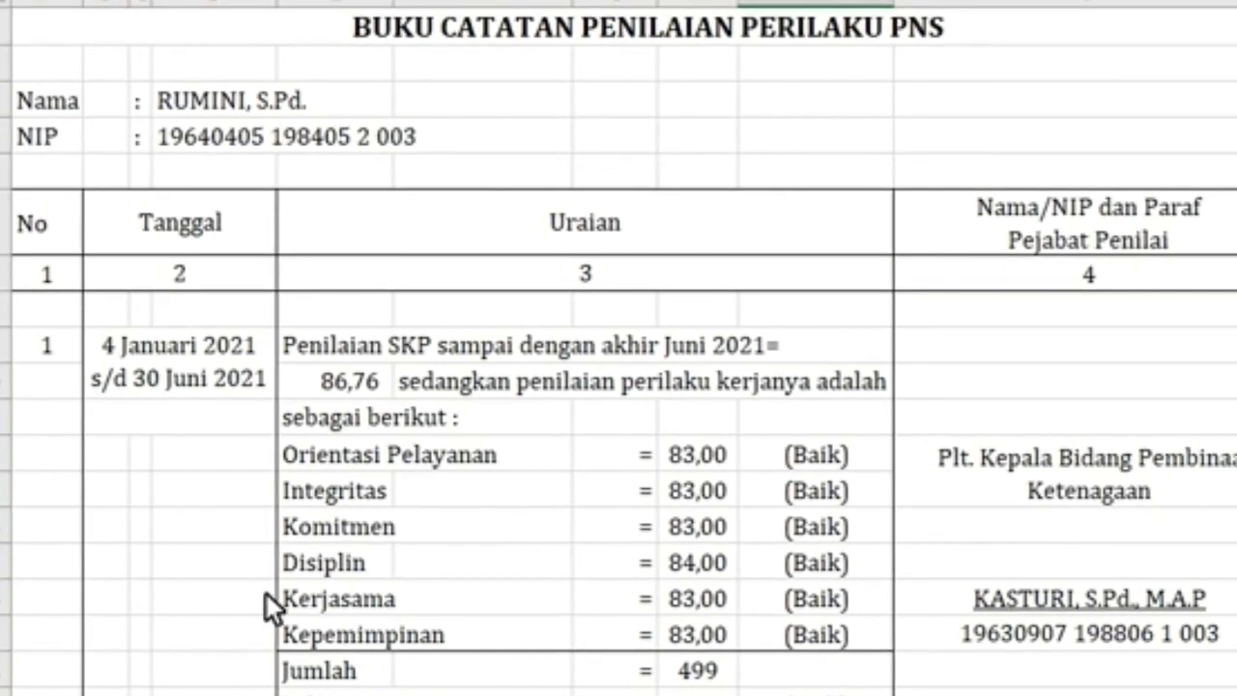
pyautogui.click(329, 639)
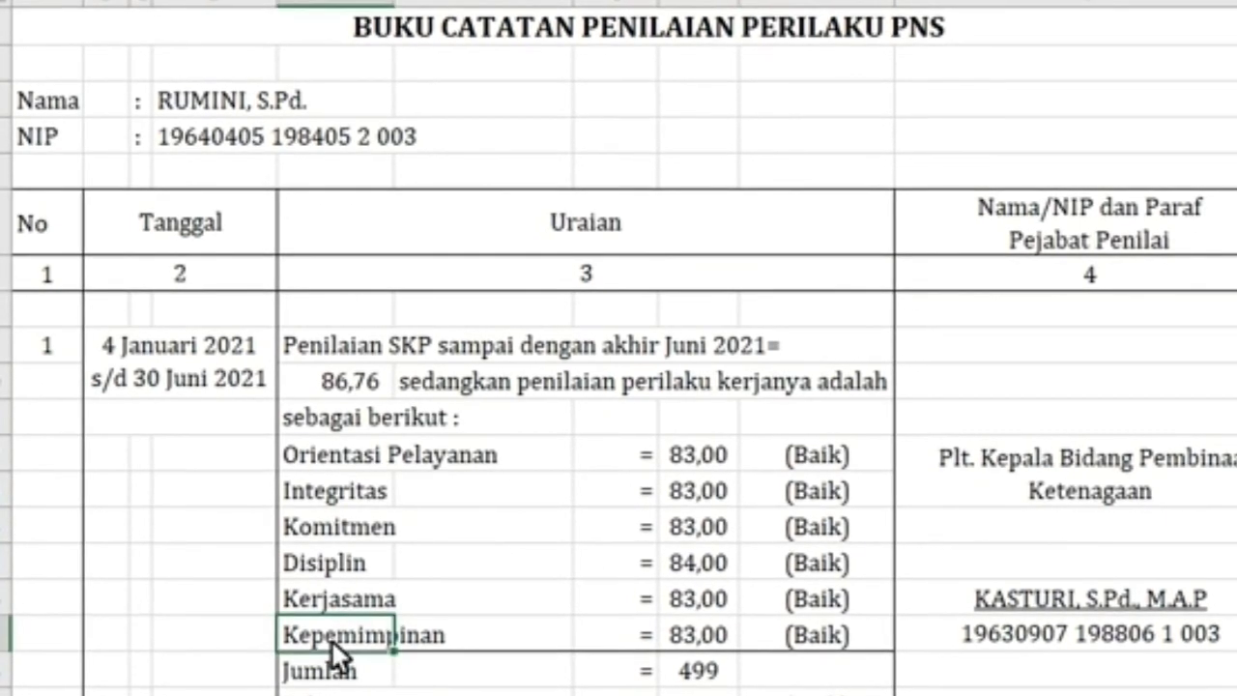
pyautogui.click(712, 640)
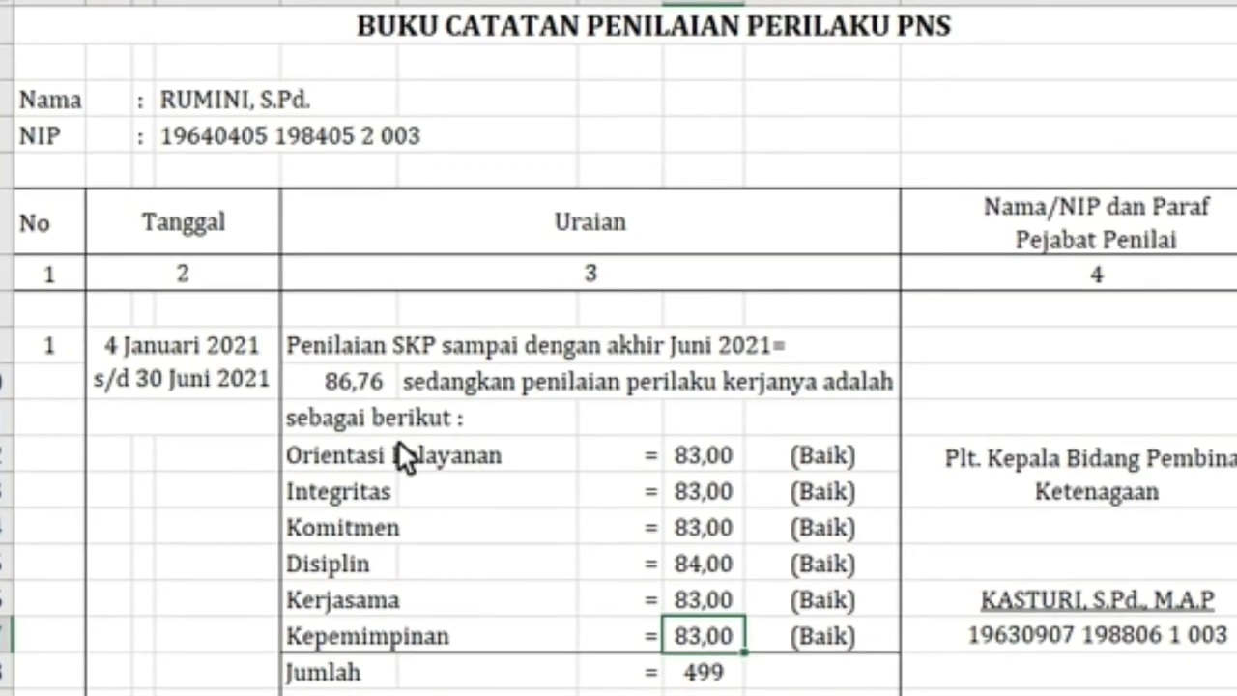
pyautogui.moveTo(713, 468); pyautogui.dragTo(690, 609)
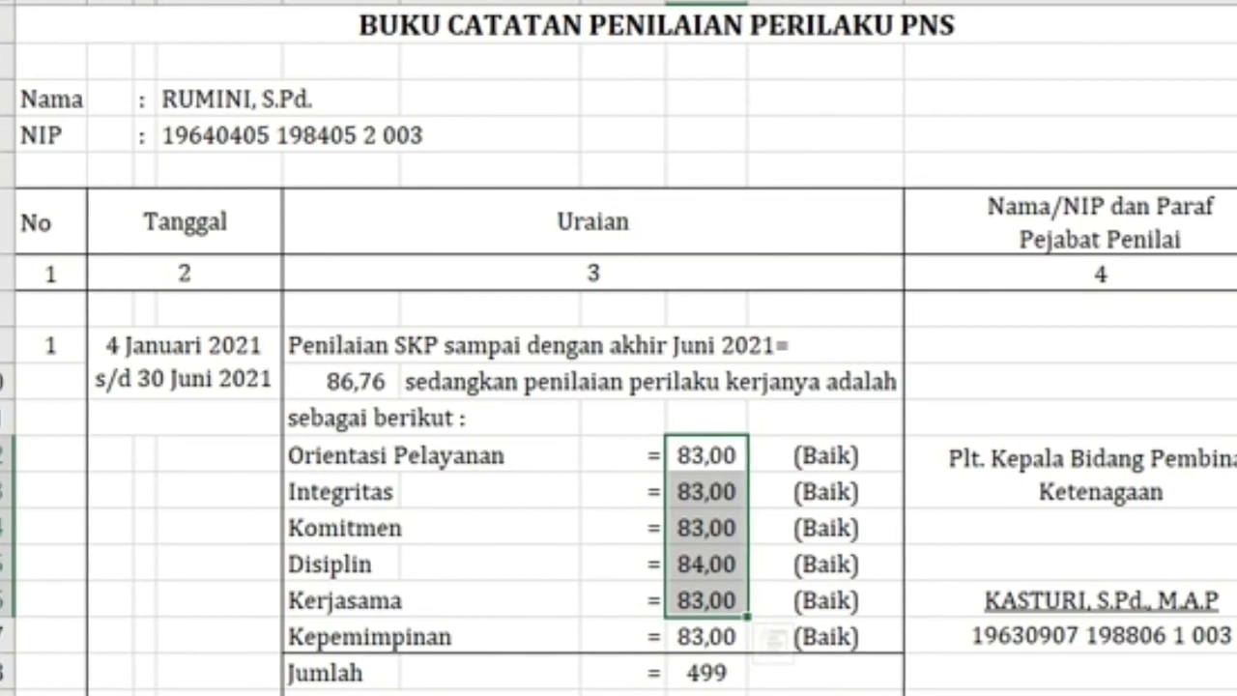
pyautogui.click(708, 693)
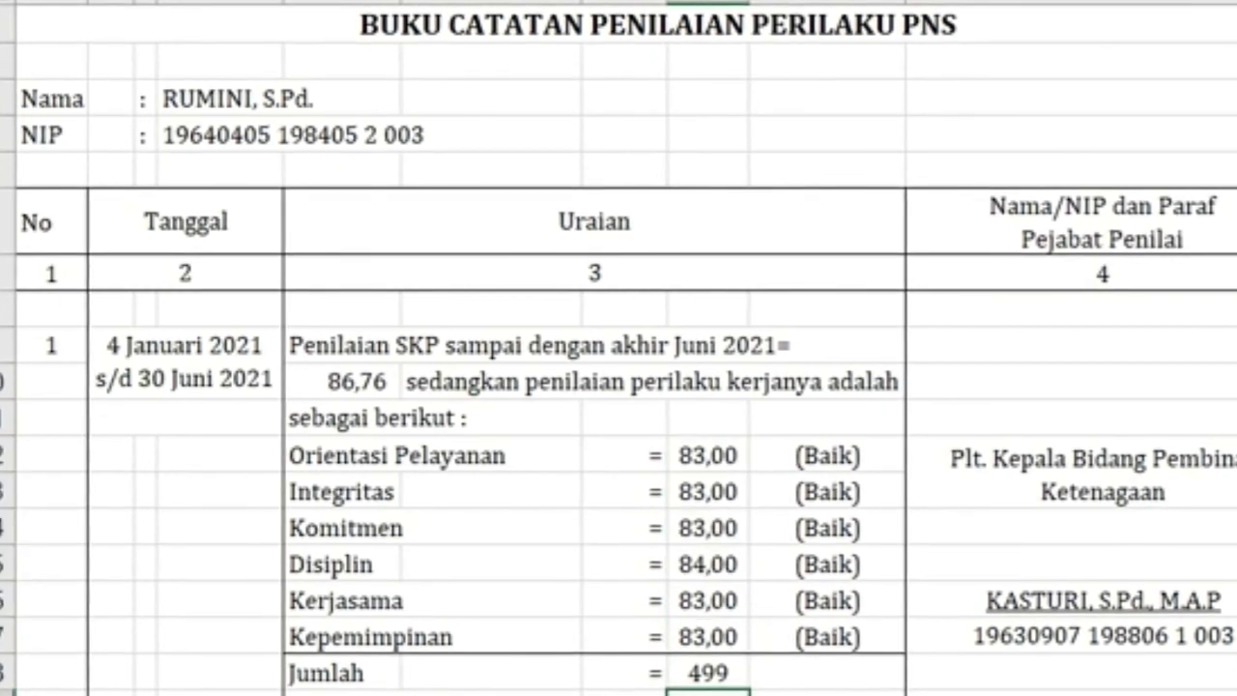
pyautogui.click(827, 693)
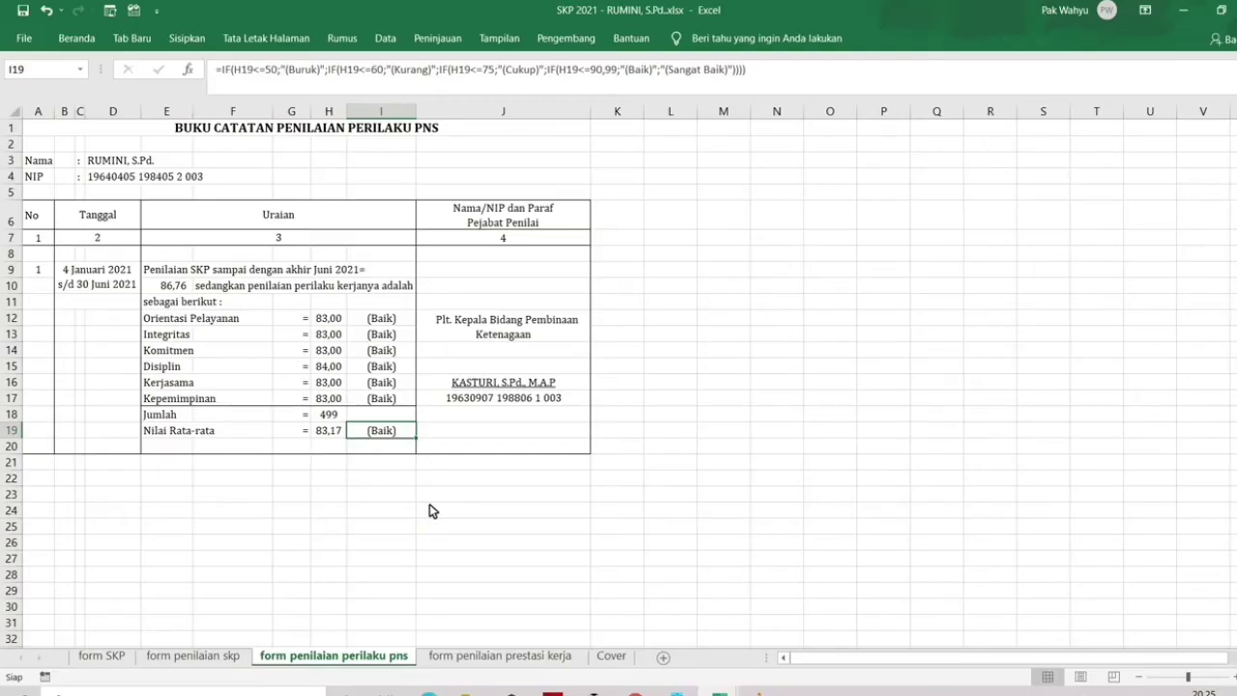
# Review the identity data, Nilai Prestasi Kerja PNS and signature block on form penilaian prestasi kerja.
pyautogui.click(482, 657)
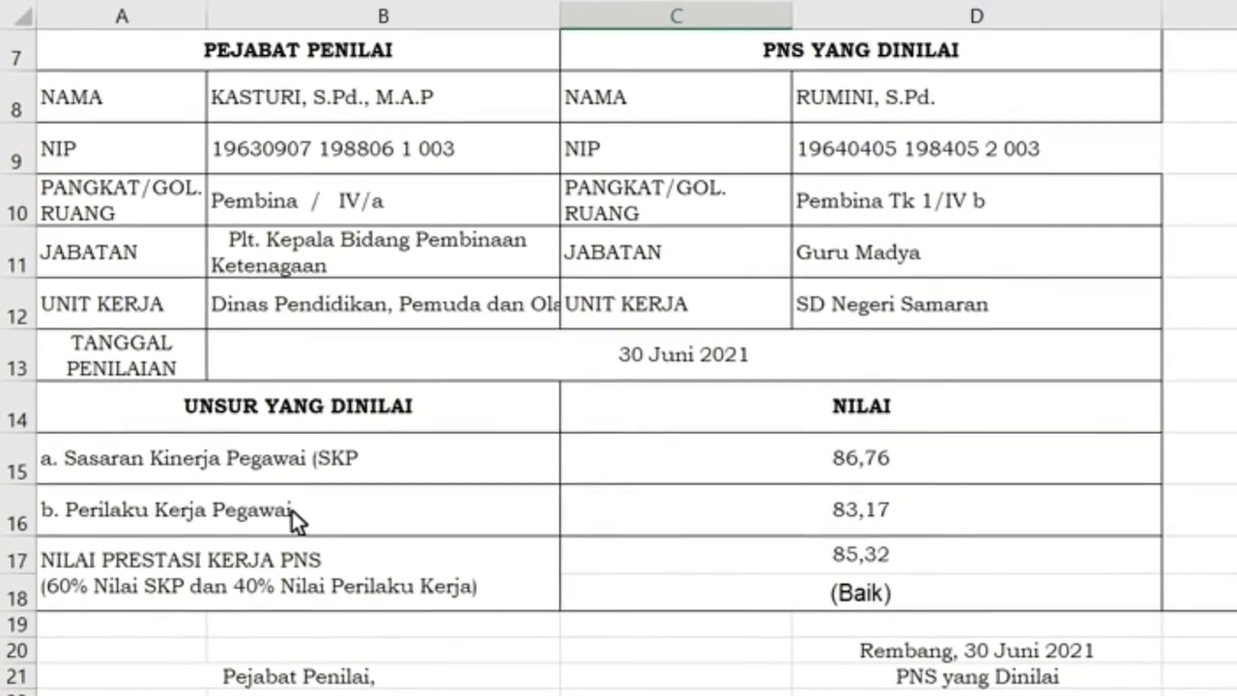
pyautogui.scroll(1, 423, 605)
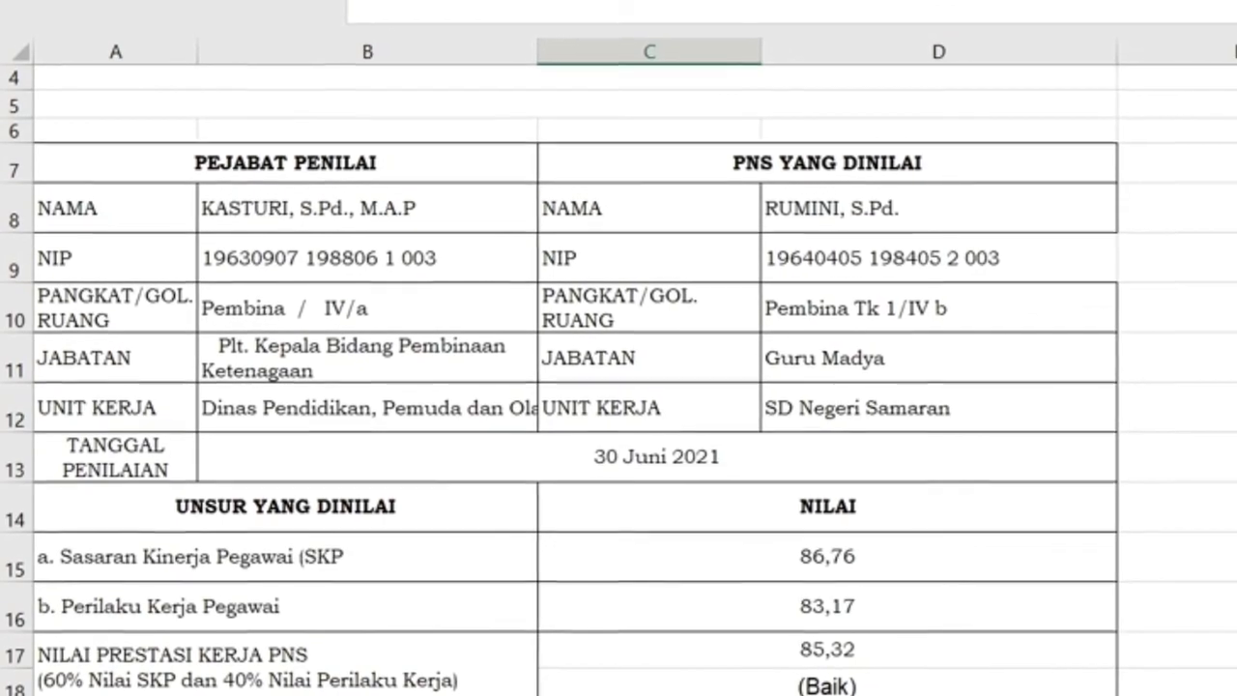
pyautogui.scroll(-2, 936, 693)
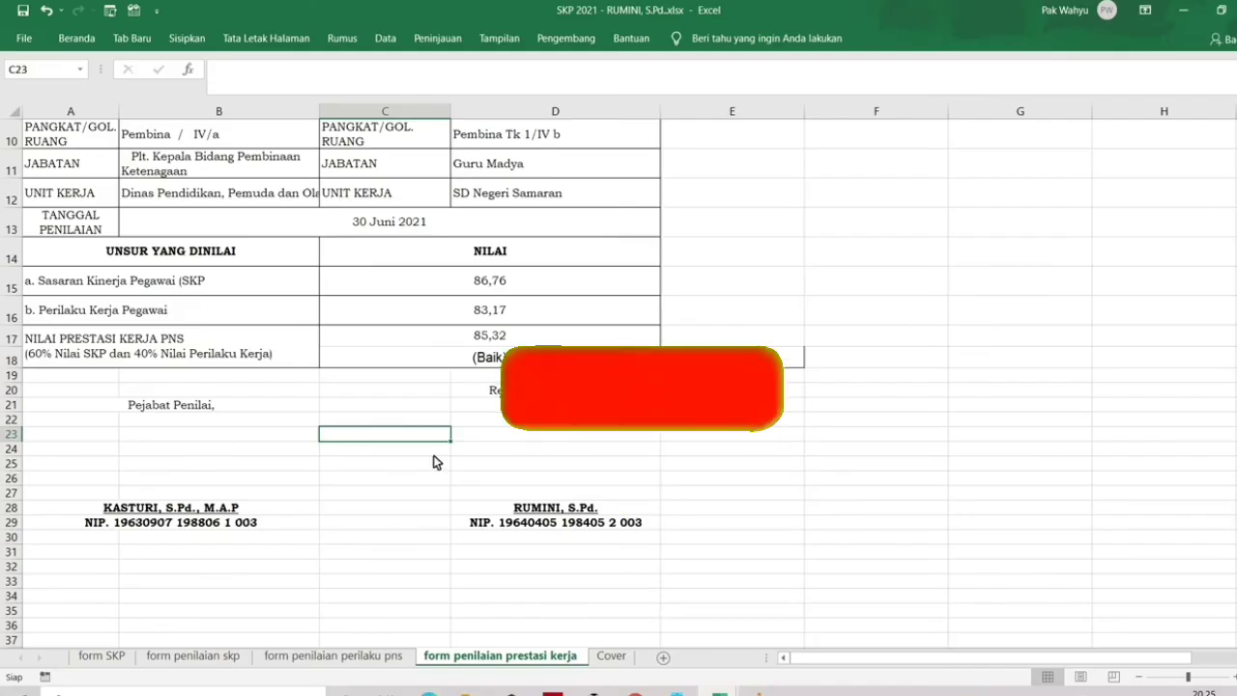
# View the Cover sheet and look over the renumbered activities on form SKP.
pyautogui.click(611, 656)
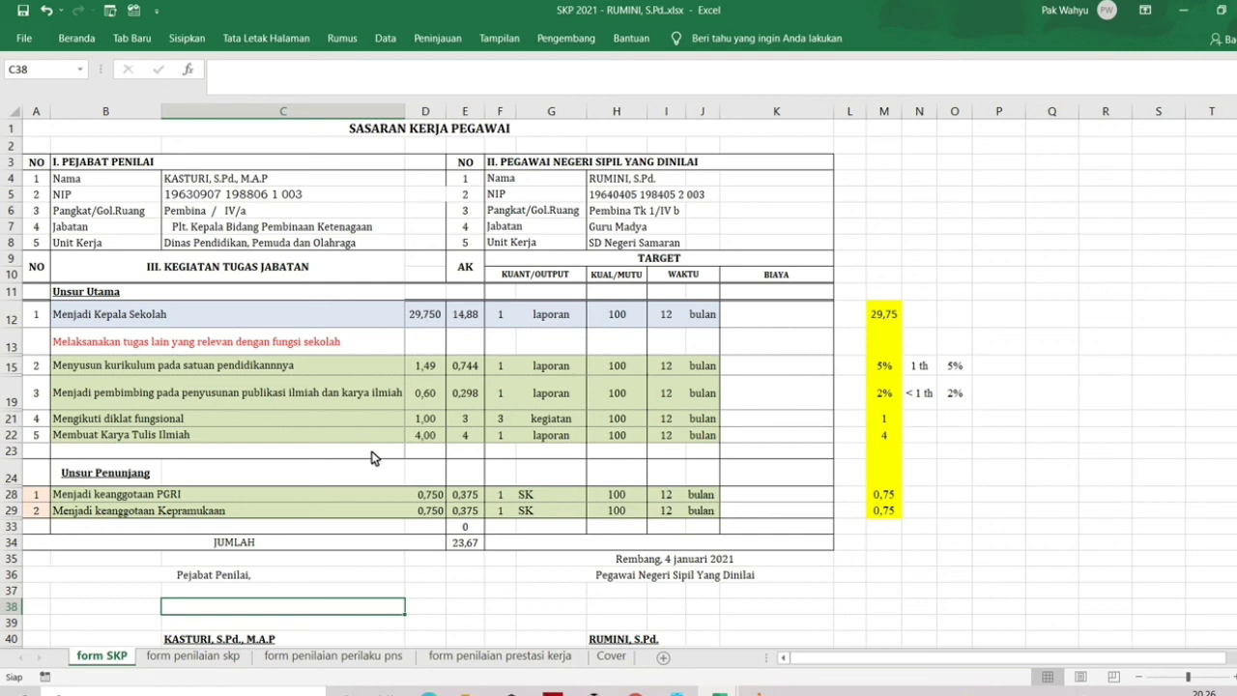
pyautogui.scroll(-2, 375, 457)
pyautogui.scroll(2, 374, 457)
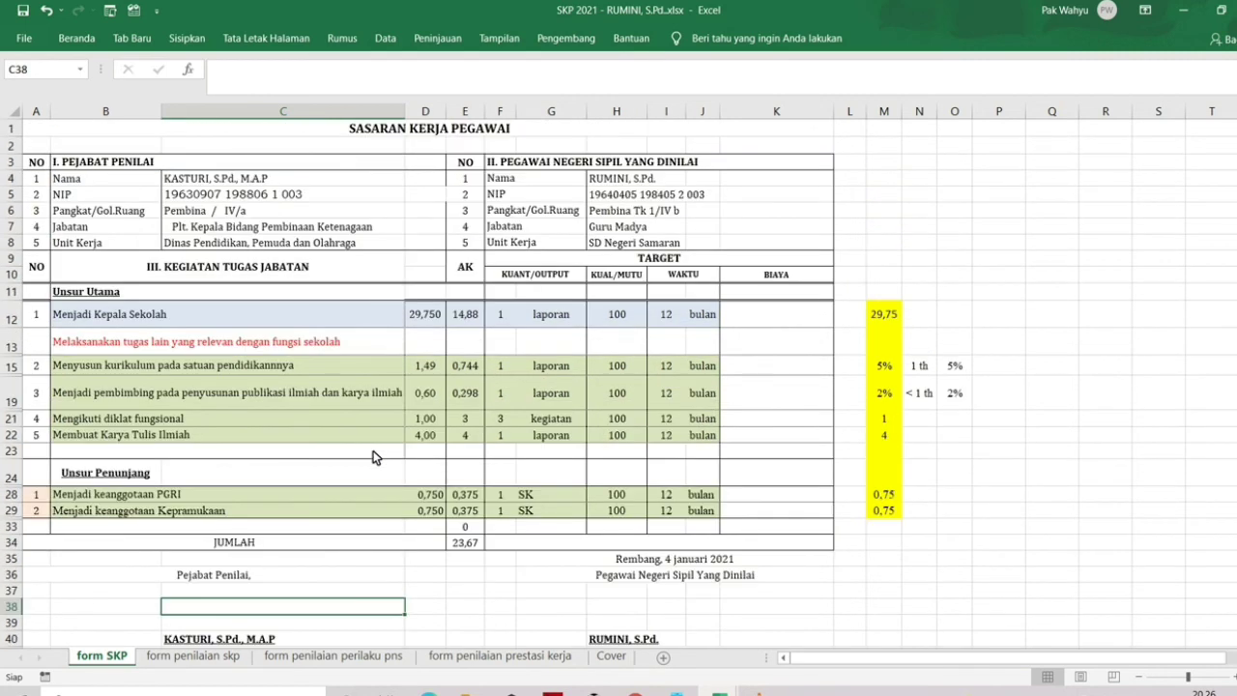